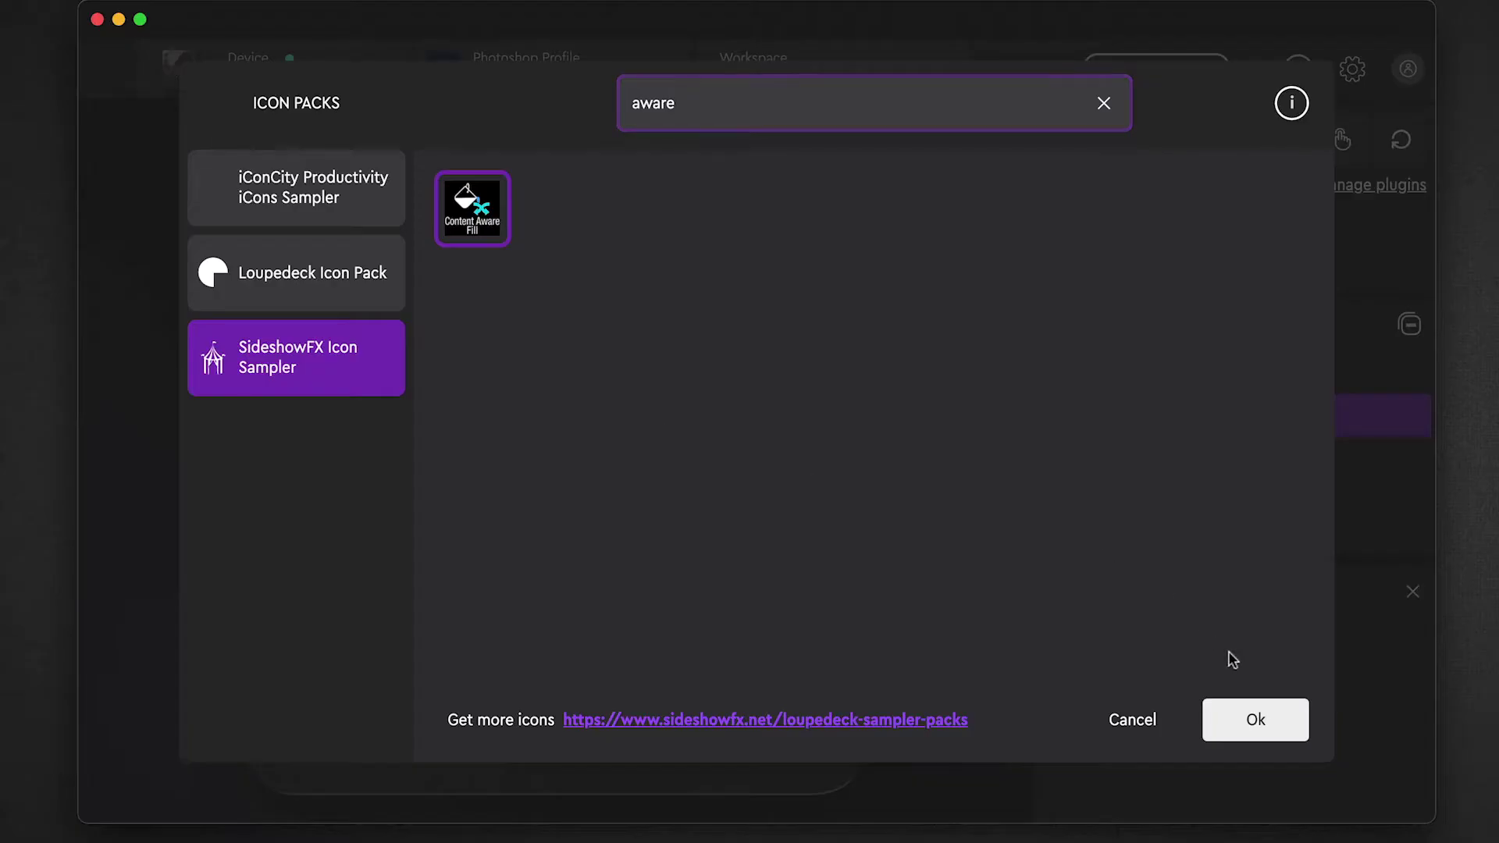
Step: Apply the chosen Content Aware Fill icon, then browse the SideshowFX Icon Sampler pack
left_click(1254, 716)
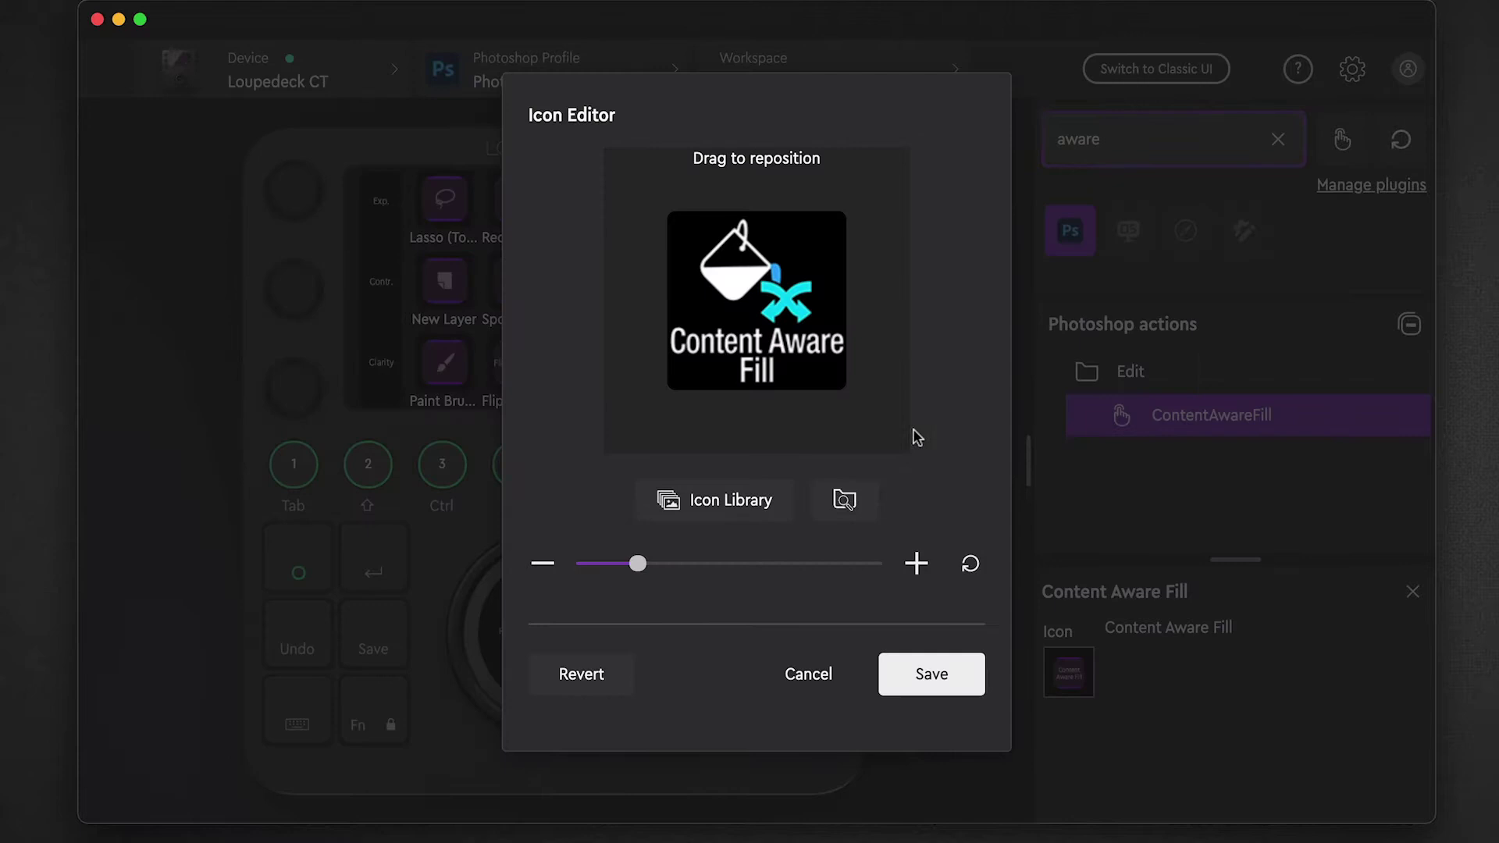
left_click(714, 499)
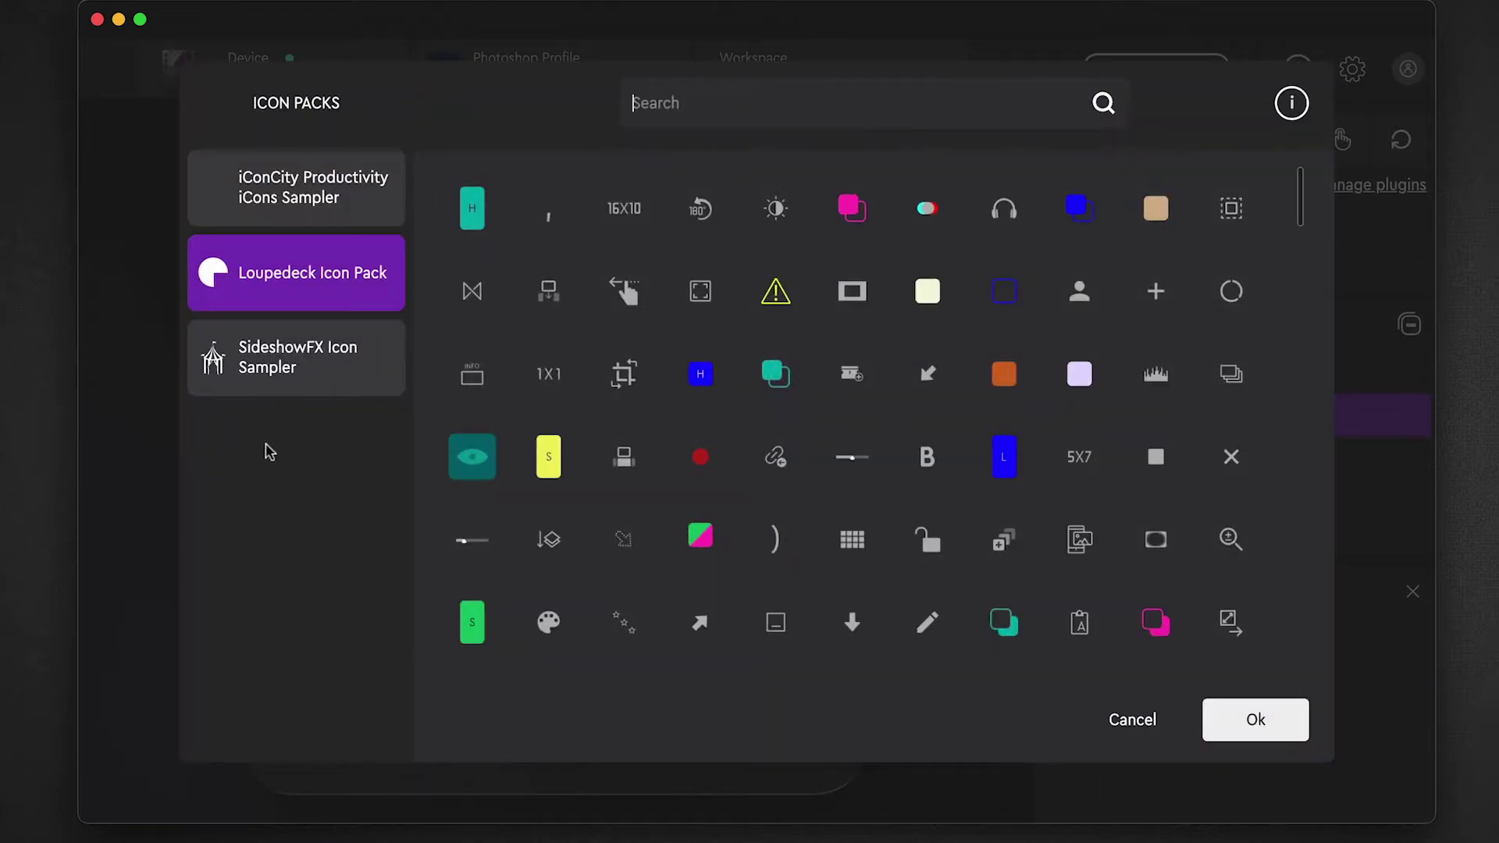
left_click(309, 370)
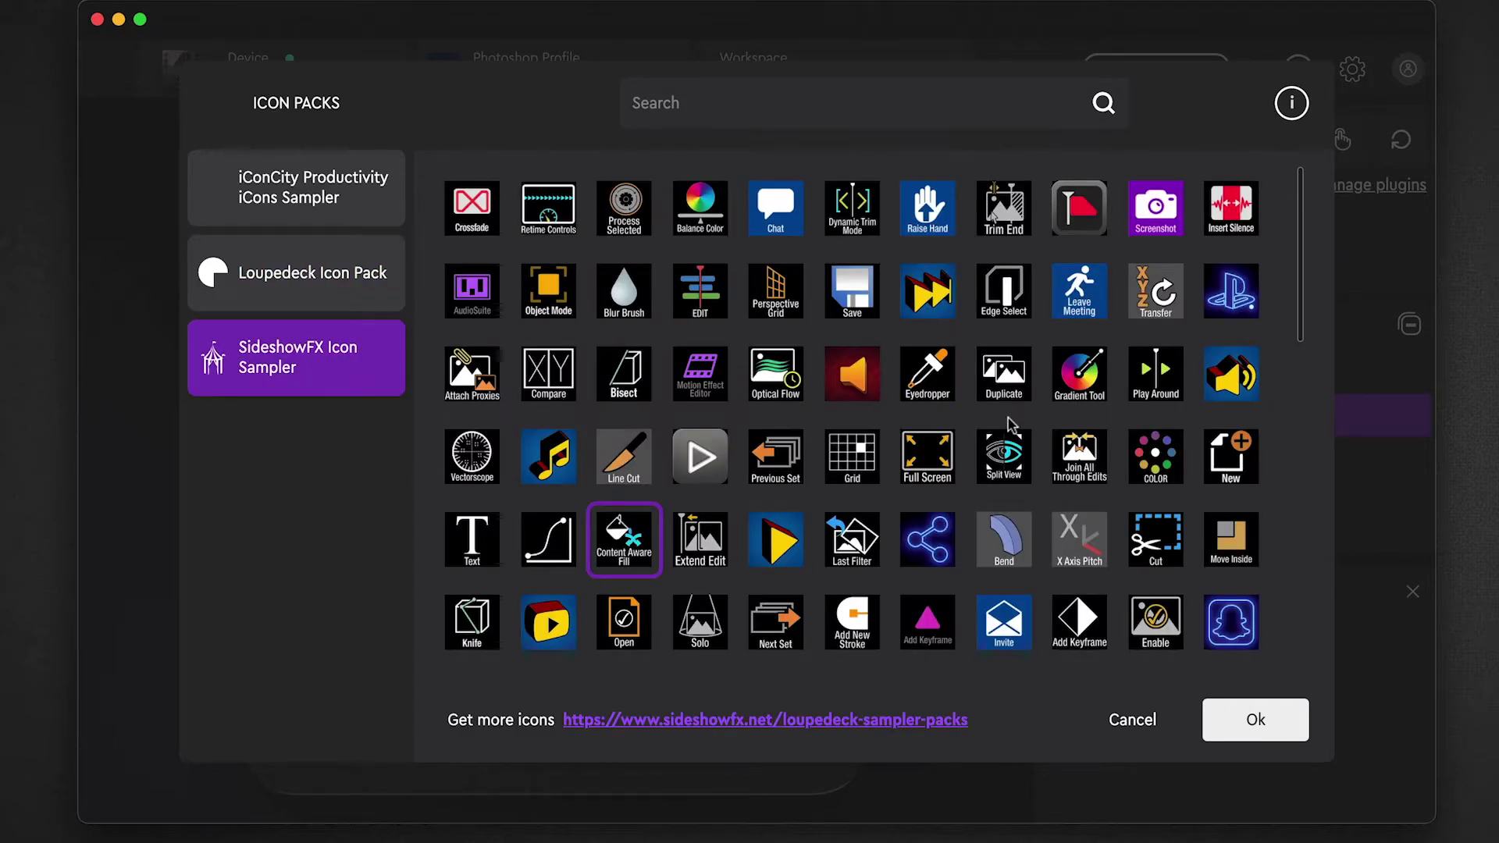
scroll(1009, 418, "down", 10)
scroll(1009, 419, "up", 15)
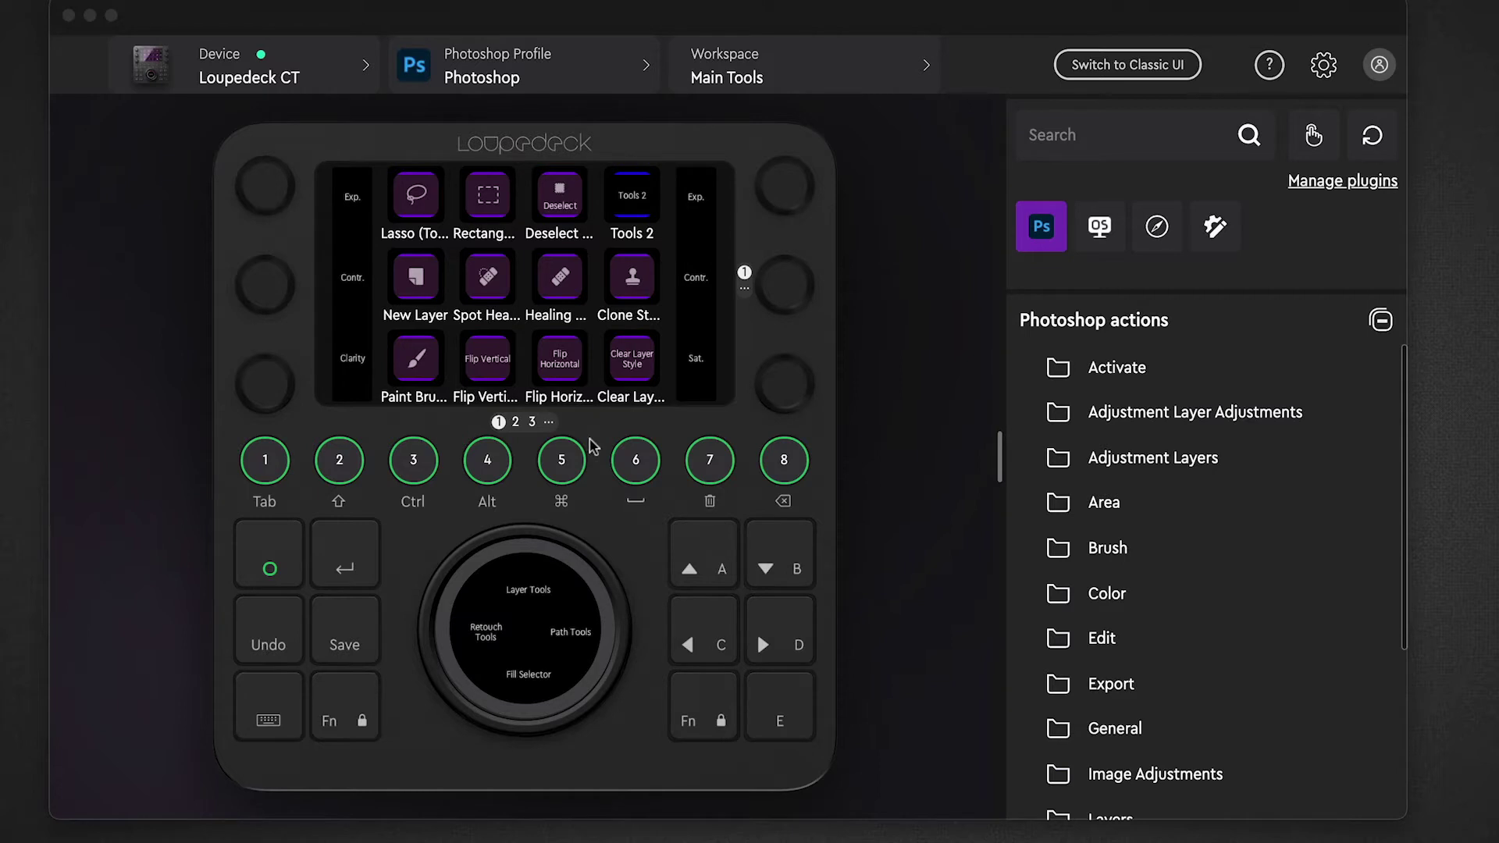
Step: Search actions for 'aware' and open the icon editor for ContentAwareFill
left_click(1140, 139)
type("aware")
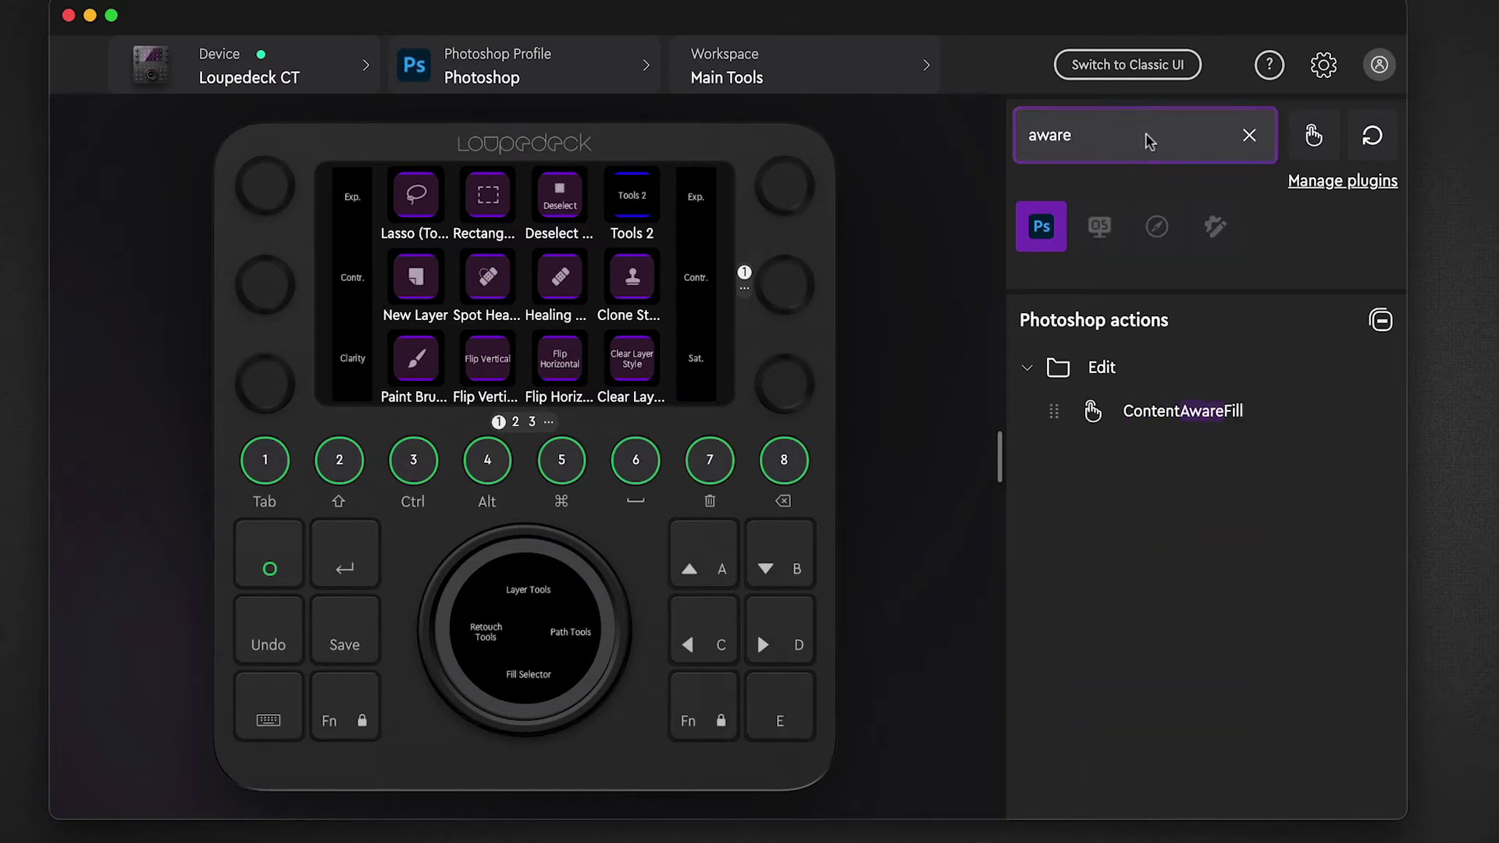
left_click(1091, 410)
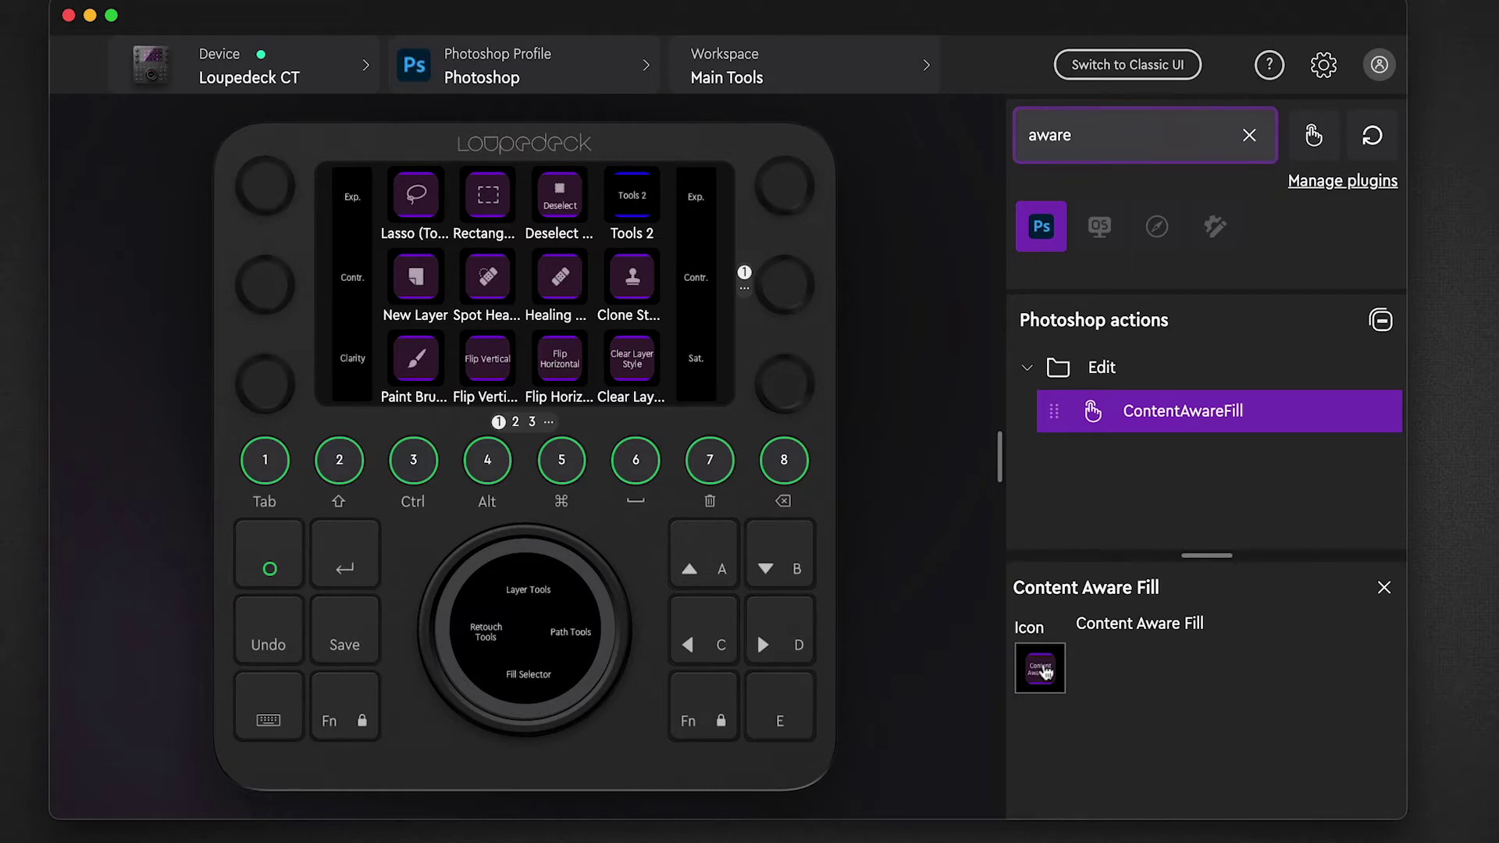
left_click(1044, 671)
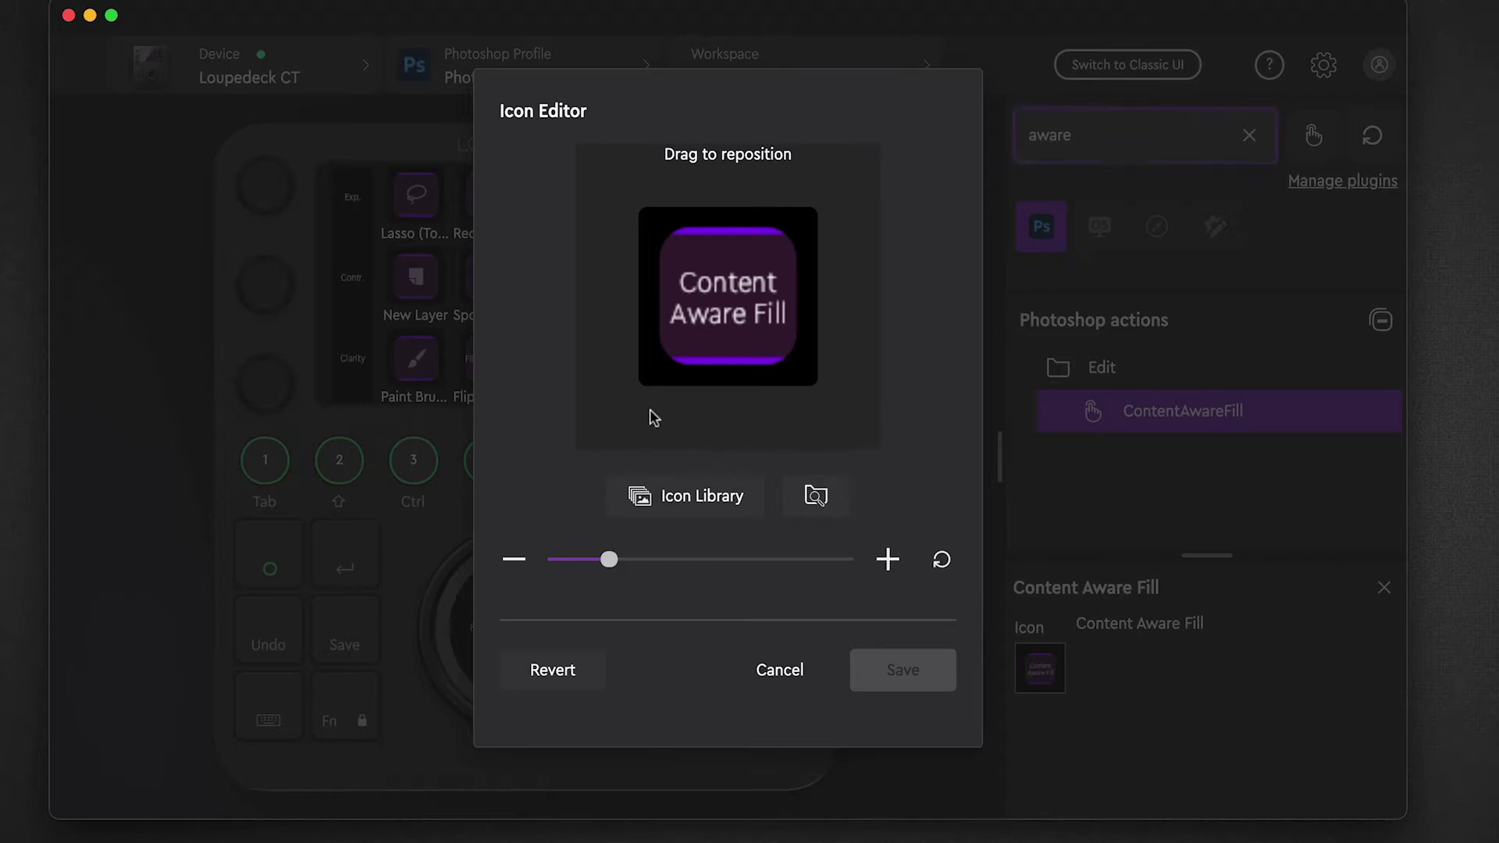
Step: Browse the SideshowFX Icon Sampler, filter it by 'aware', and pick the Content Aware Fill icon
left_click(709, 498)
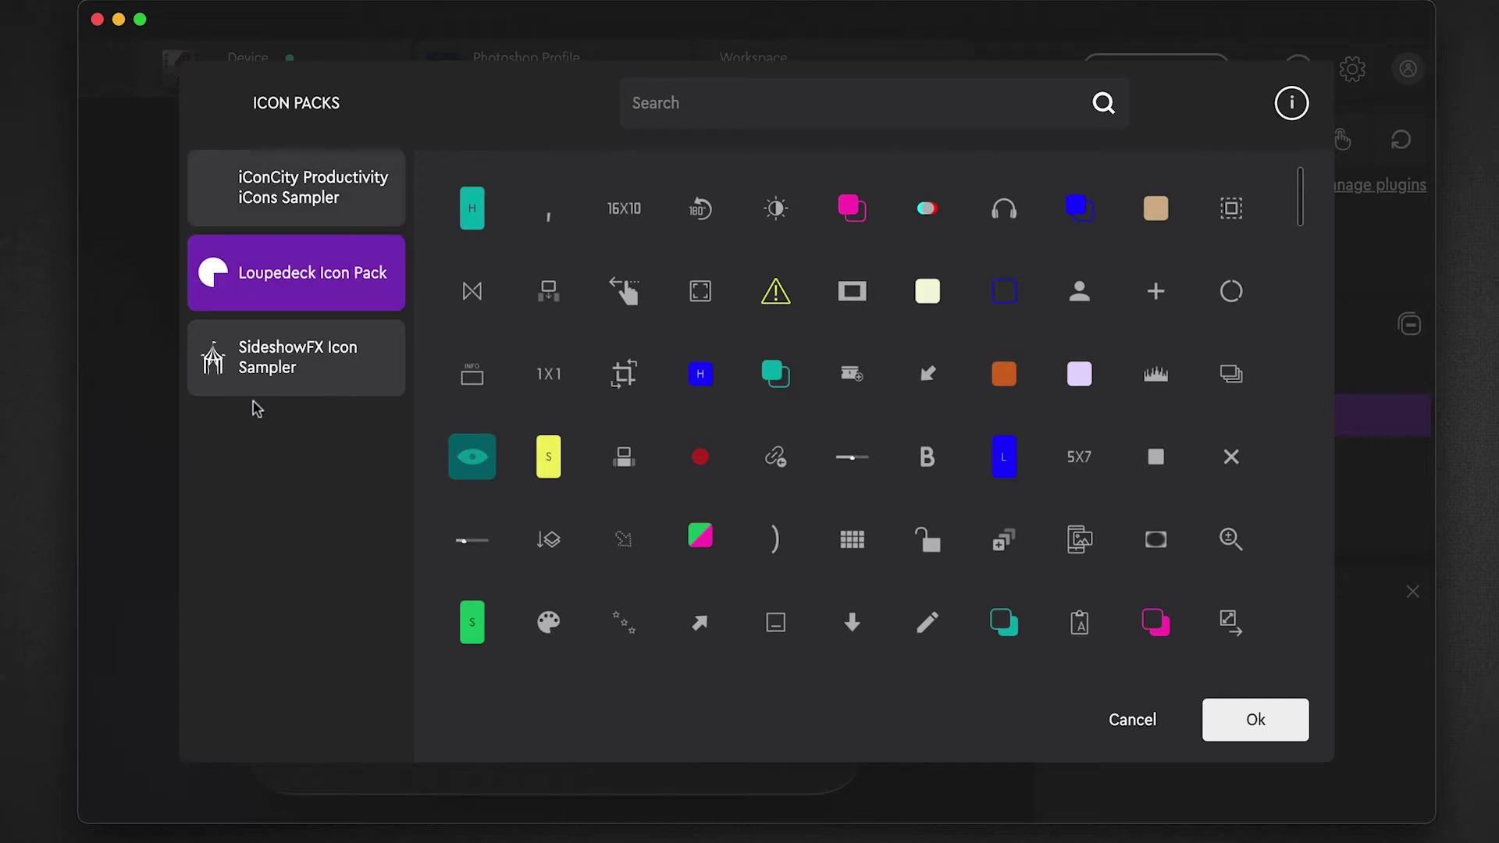
left_click(308, 370)
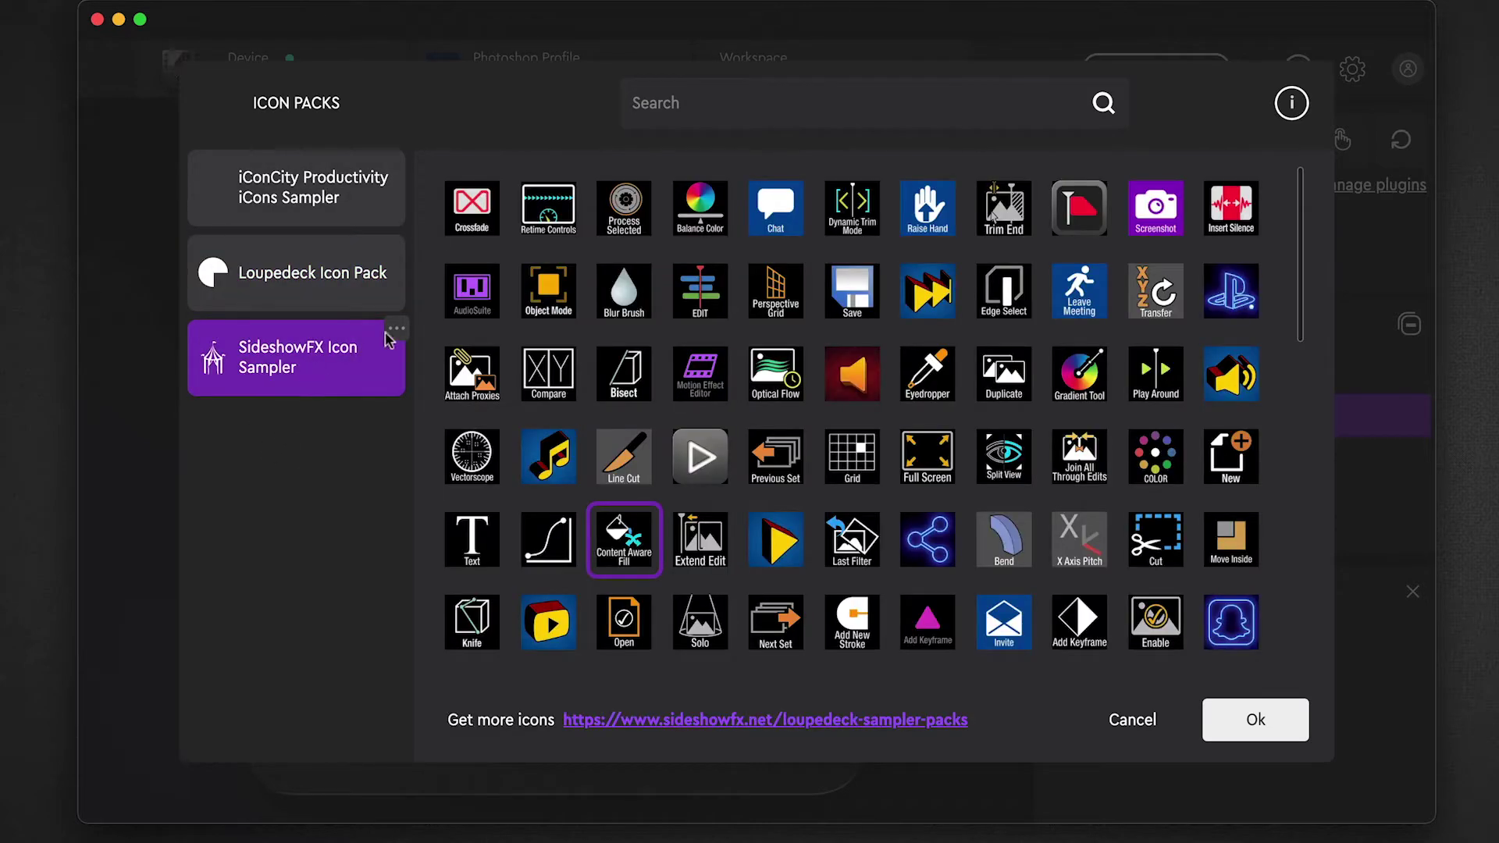
scroll(1011, 426, "down", 10)
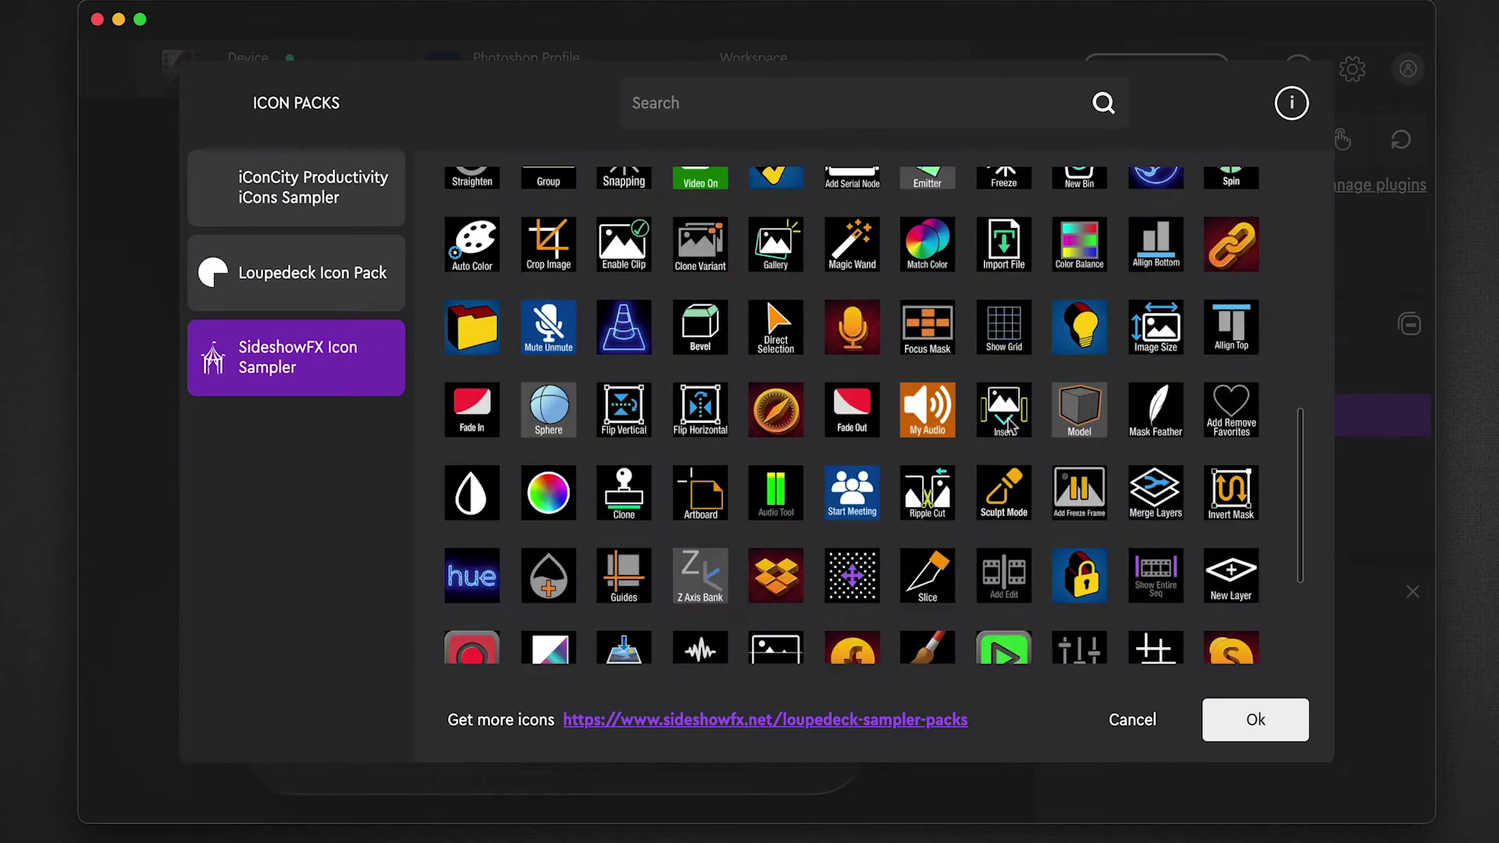
scroll(1009, 425, "up", 10)
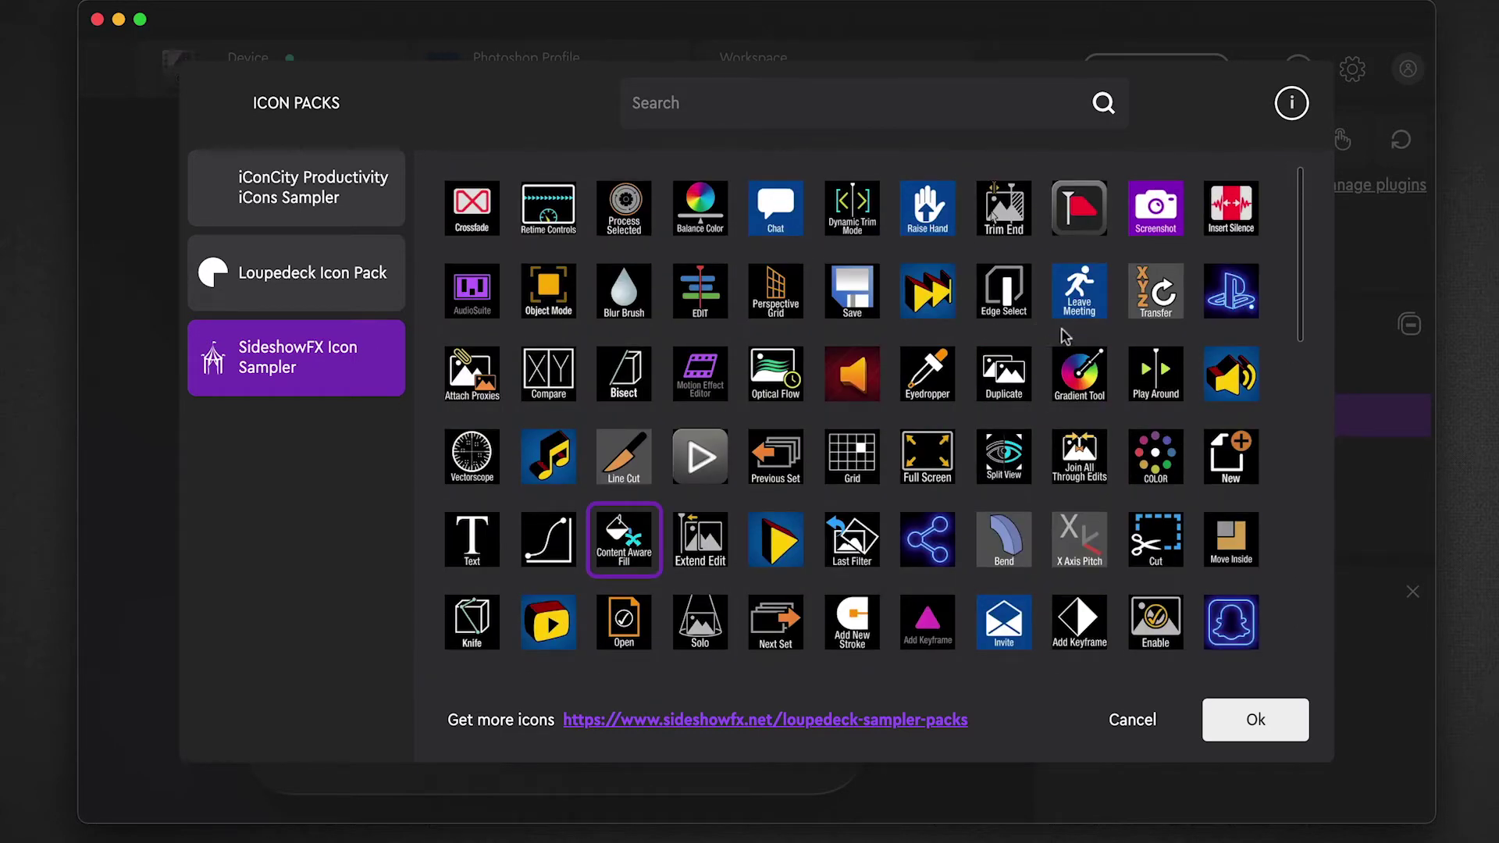
scroll(1066, 335, "down", 2)
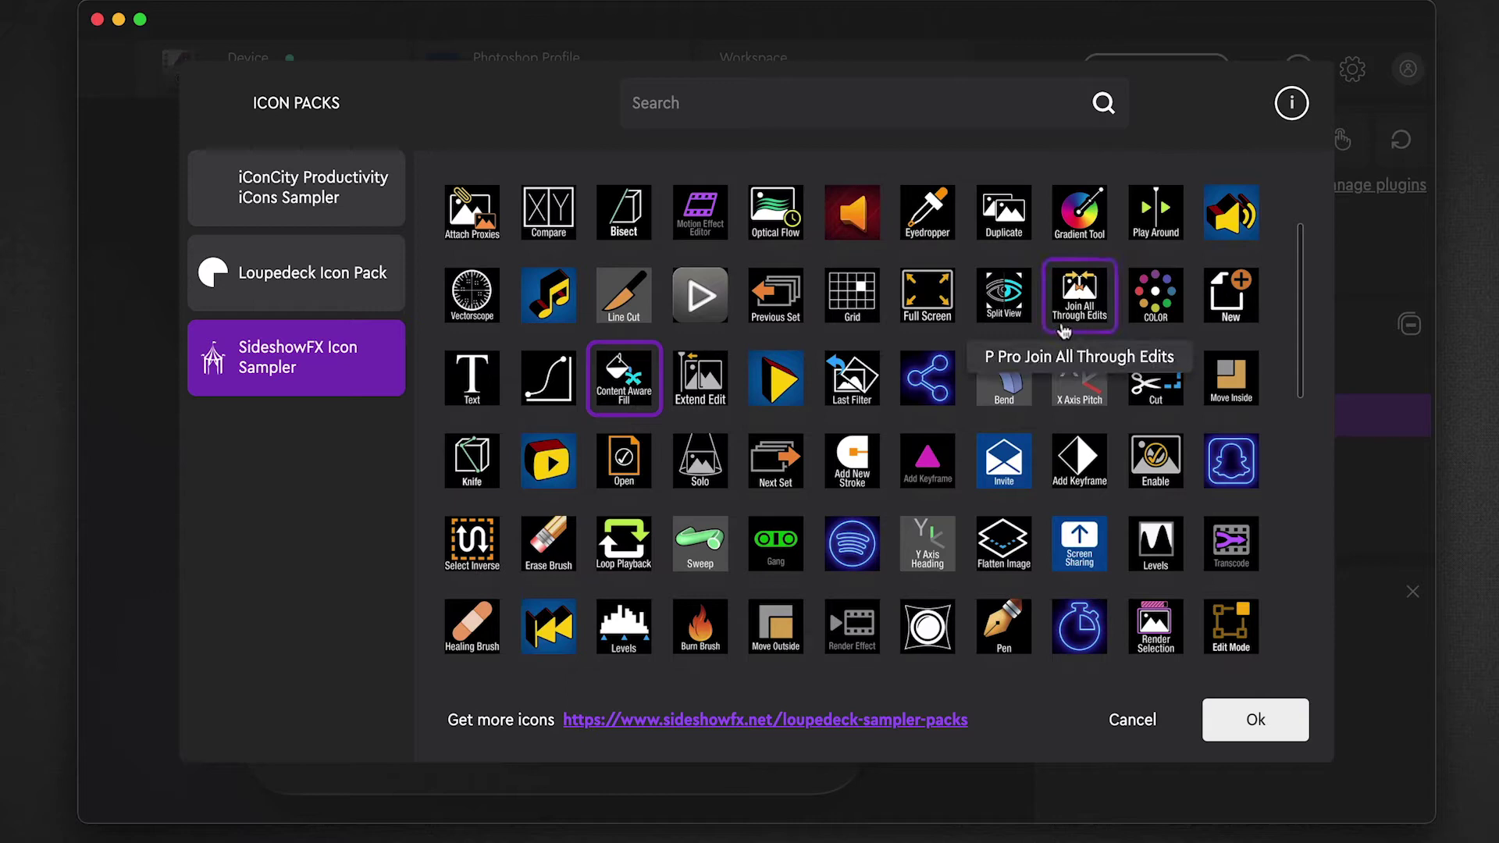
scroll(1062, 331, "down", 9)
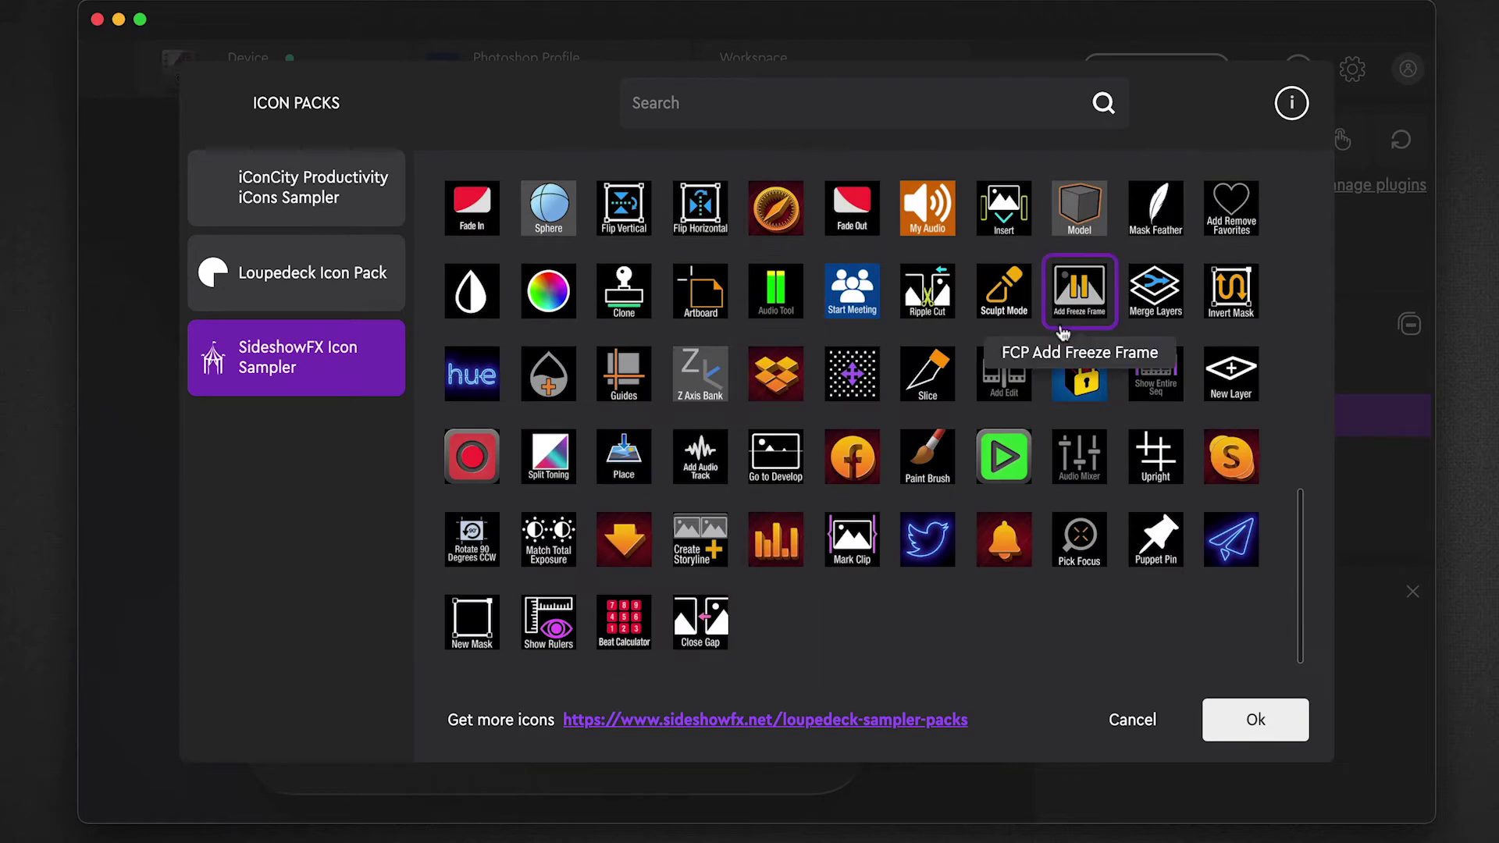
scroll(1038, 391, "up", 5)
scroll(1038, 390, "up", 4)
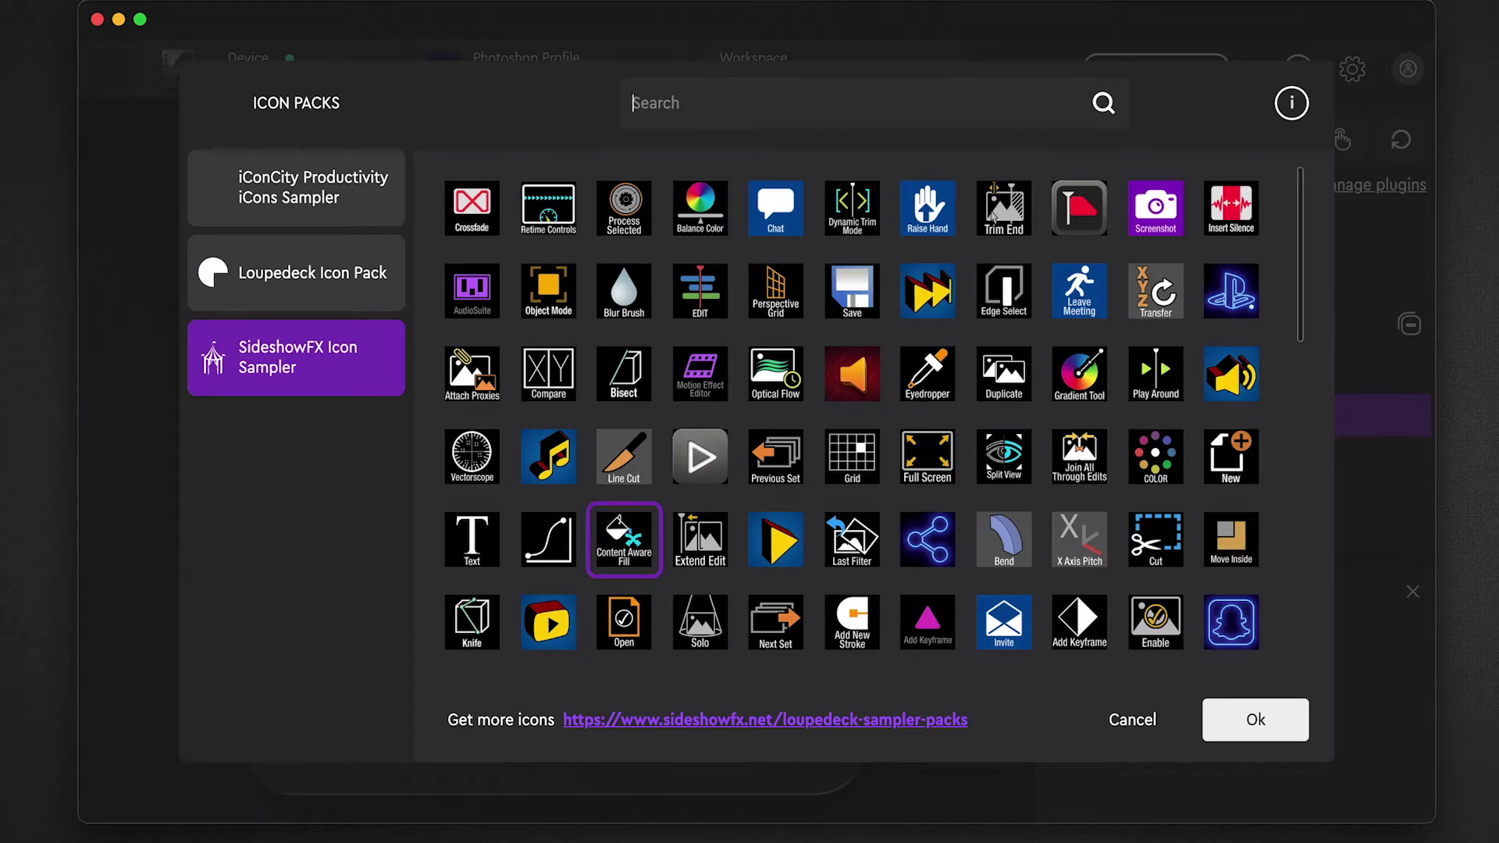
type("aware")
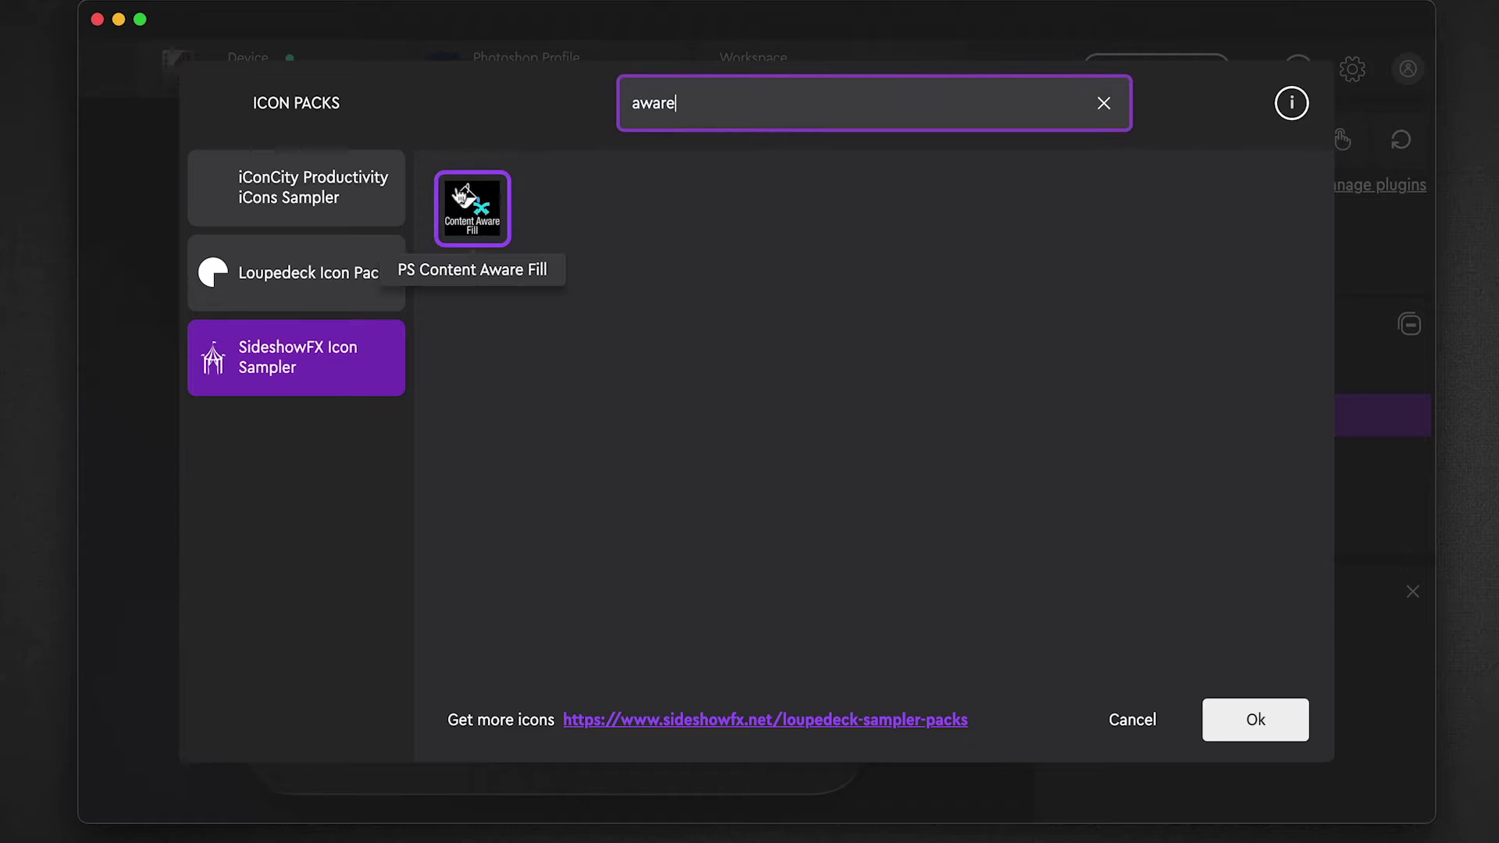
left_click(505, 256)
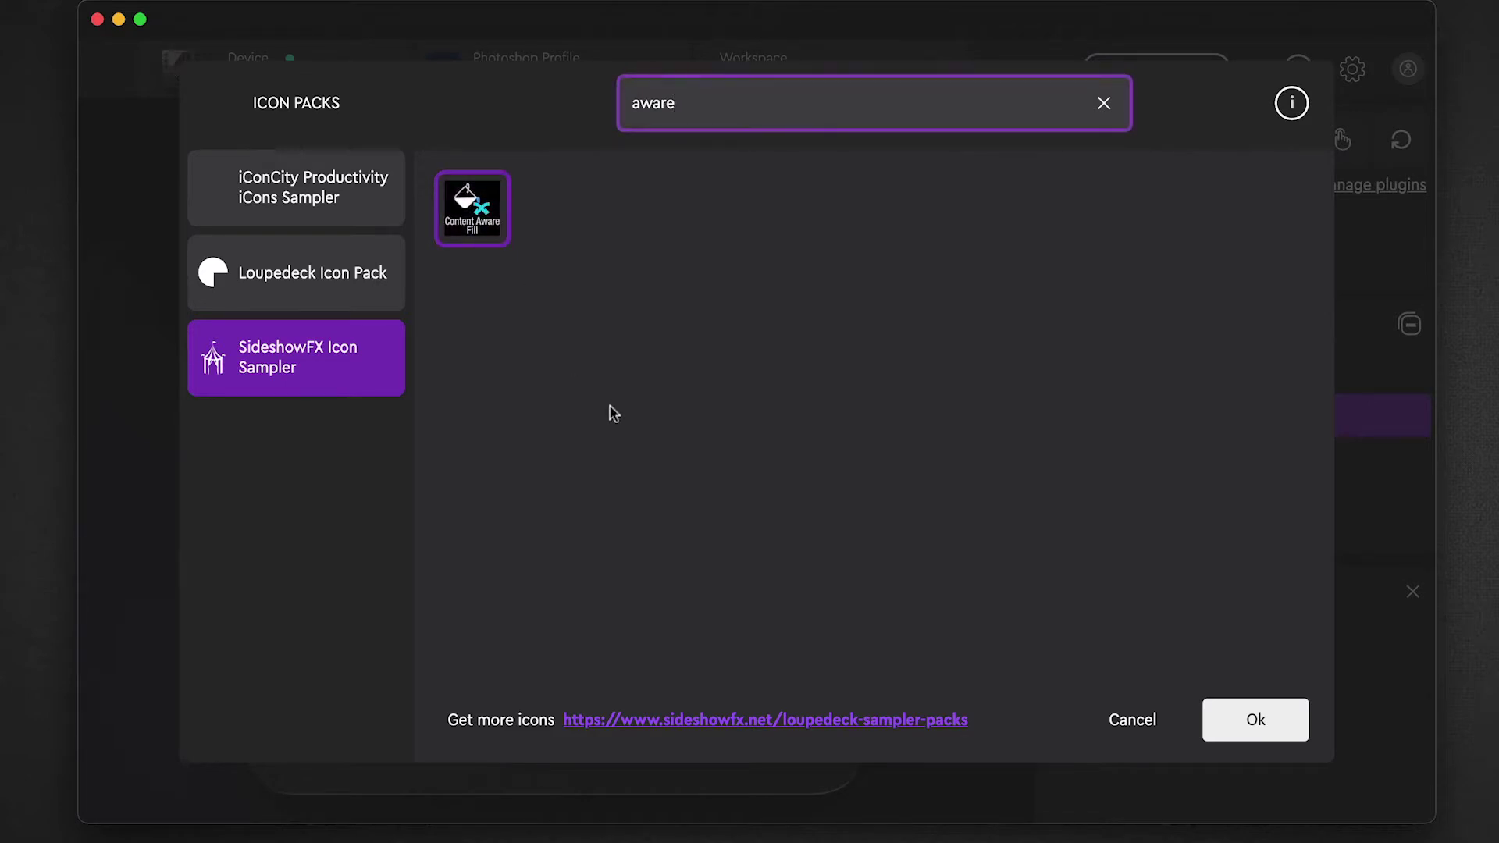
Step: Confirm and save the SideshowFX Content Aware Fill icon for the ContentAwareFill action
left_click(1249, 716)
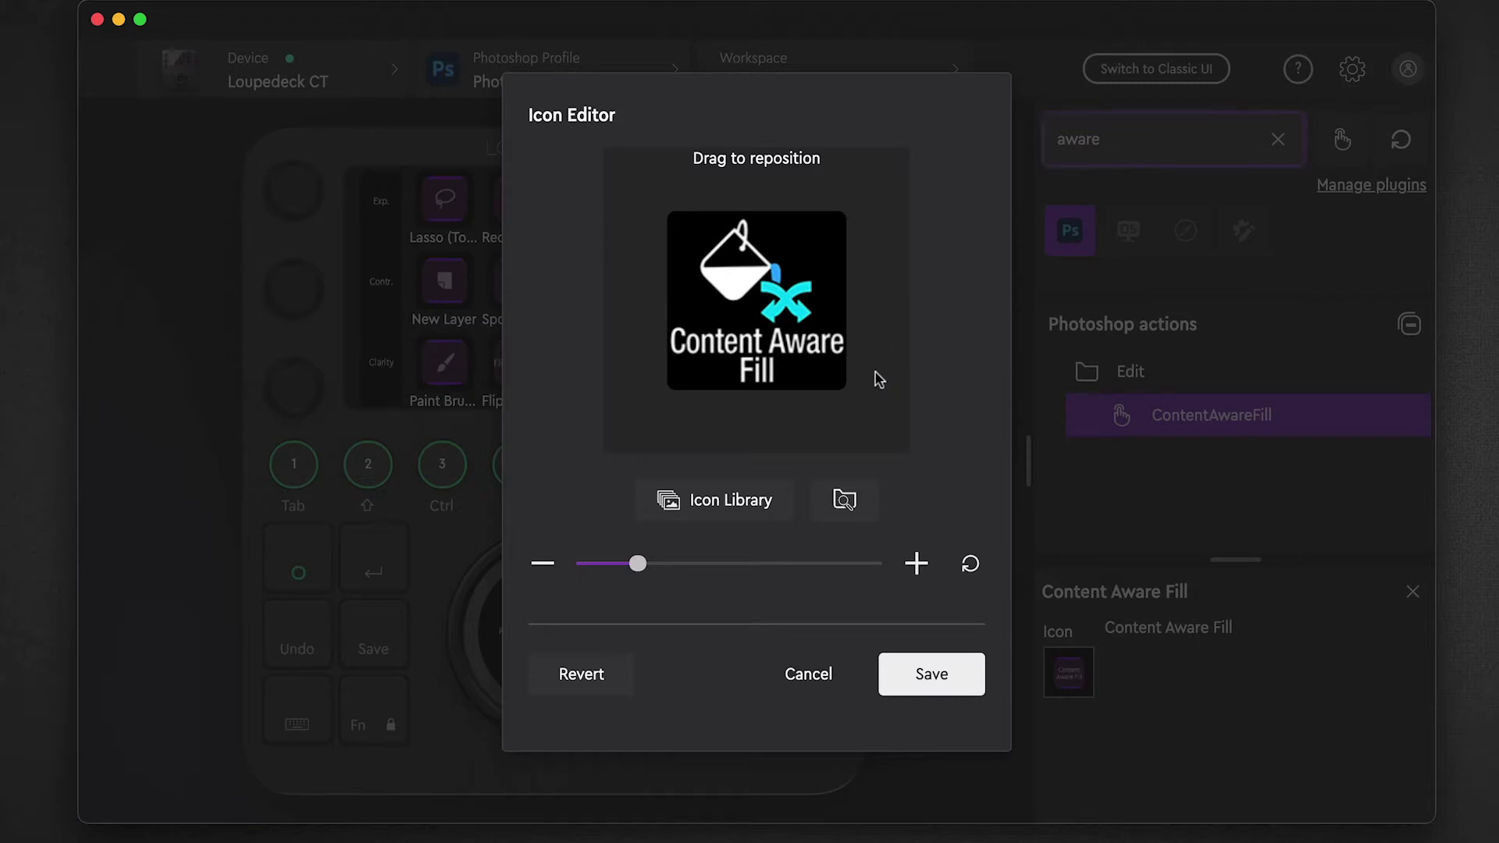
left_click(926, 673)
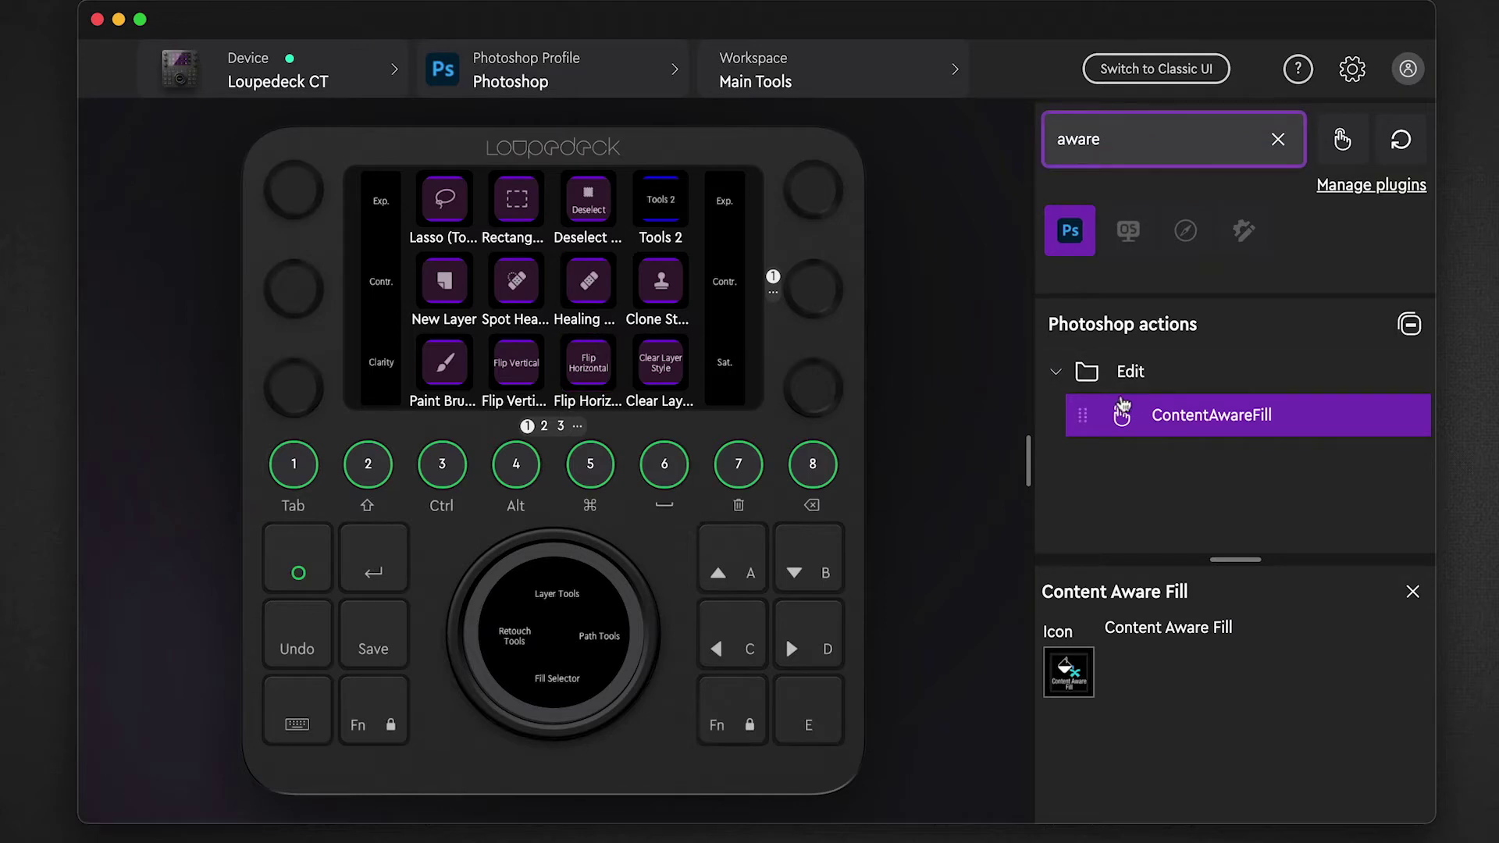
Step: Put ContentAwareFill on the Deselect key, then open SideshowFX's sampler packs page from the Icon Sampler
left_click_drag(1121, 407, 581, 212)
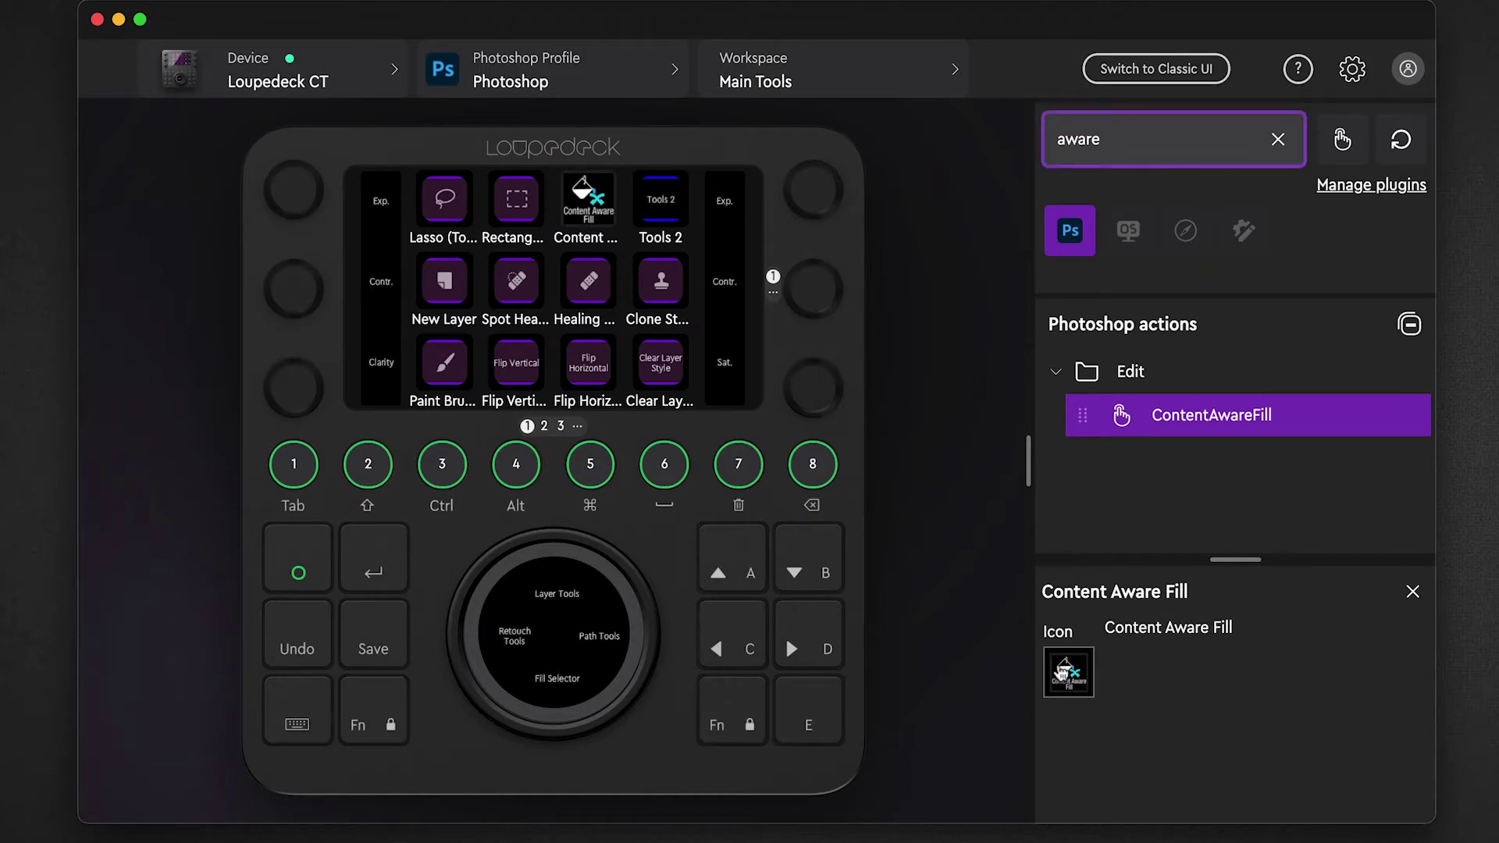
left_click(1064, 671)
left_click(711, 507)
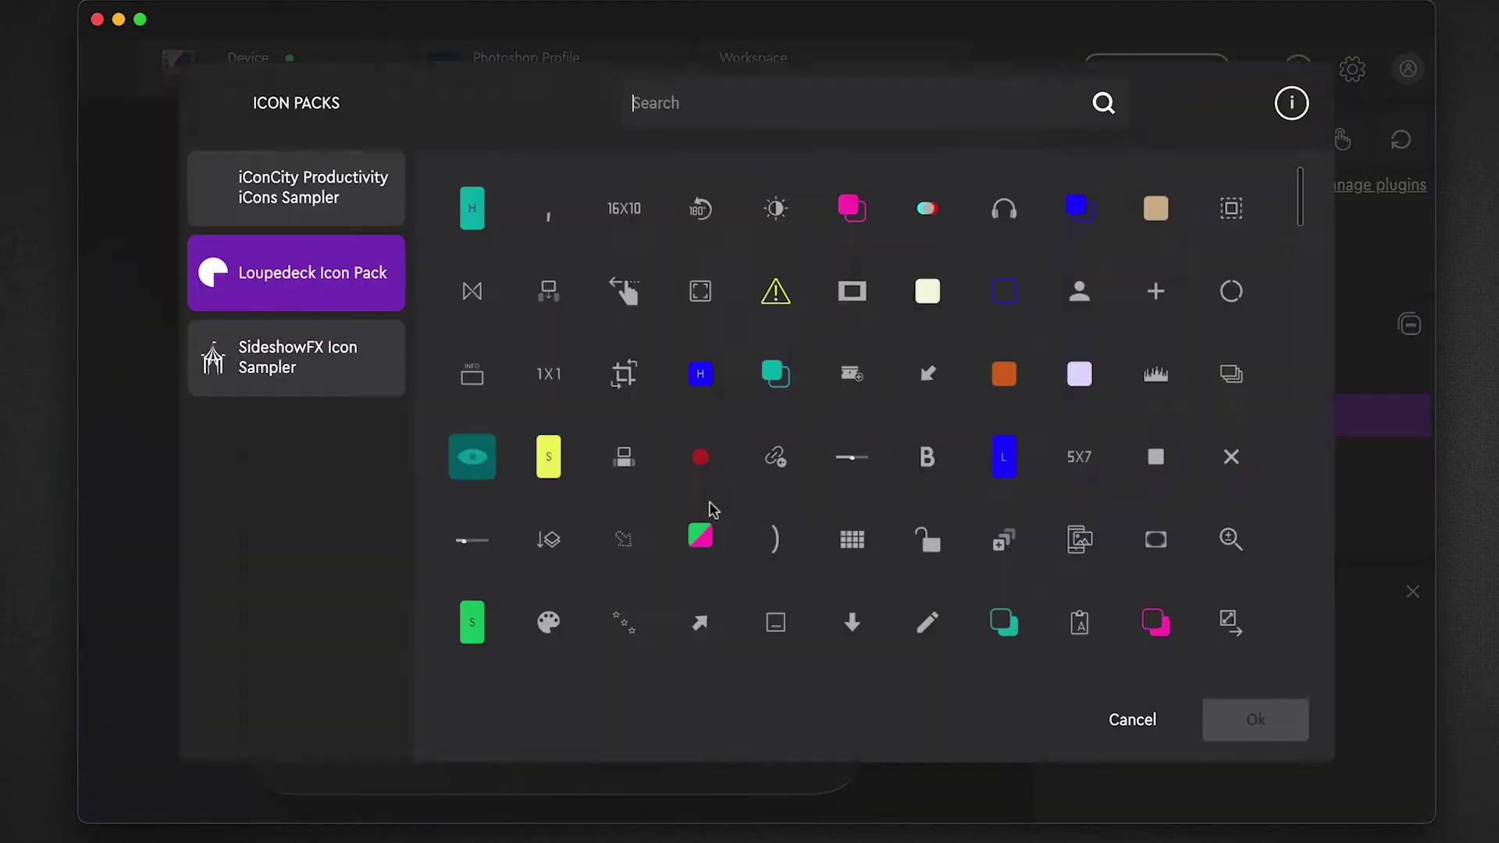
left_click(318, 398)
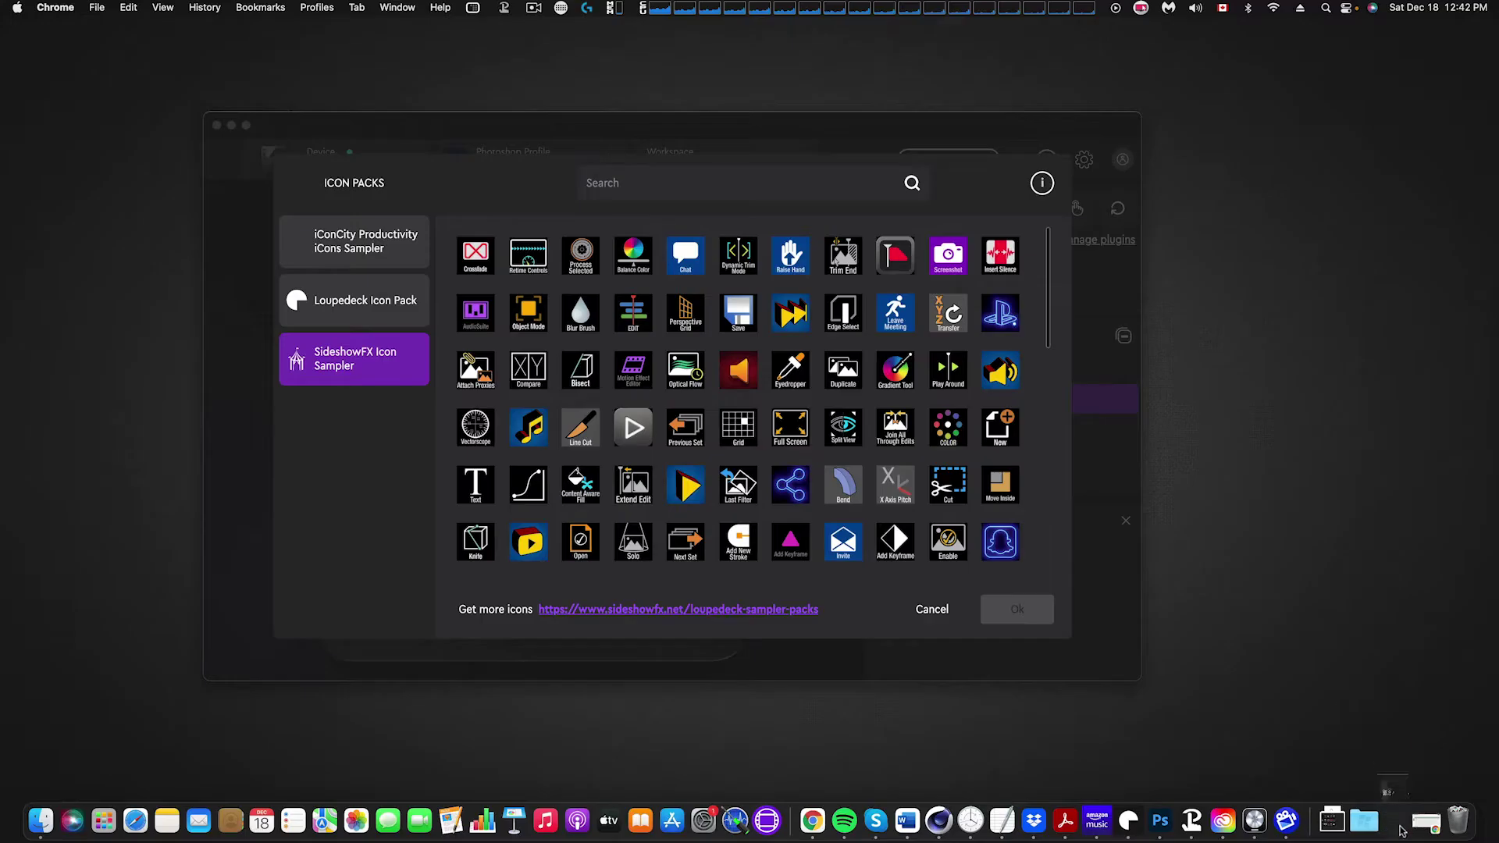
left_click(765, 719)
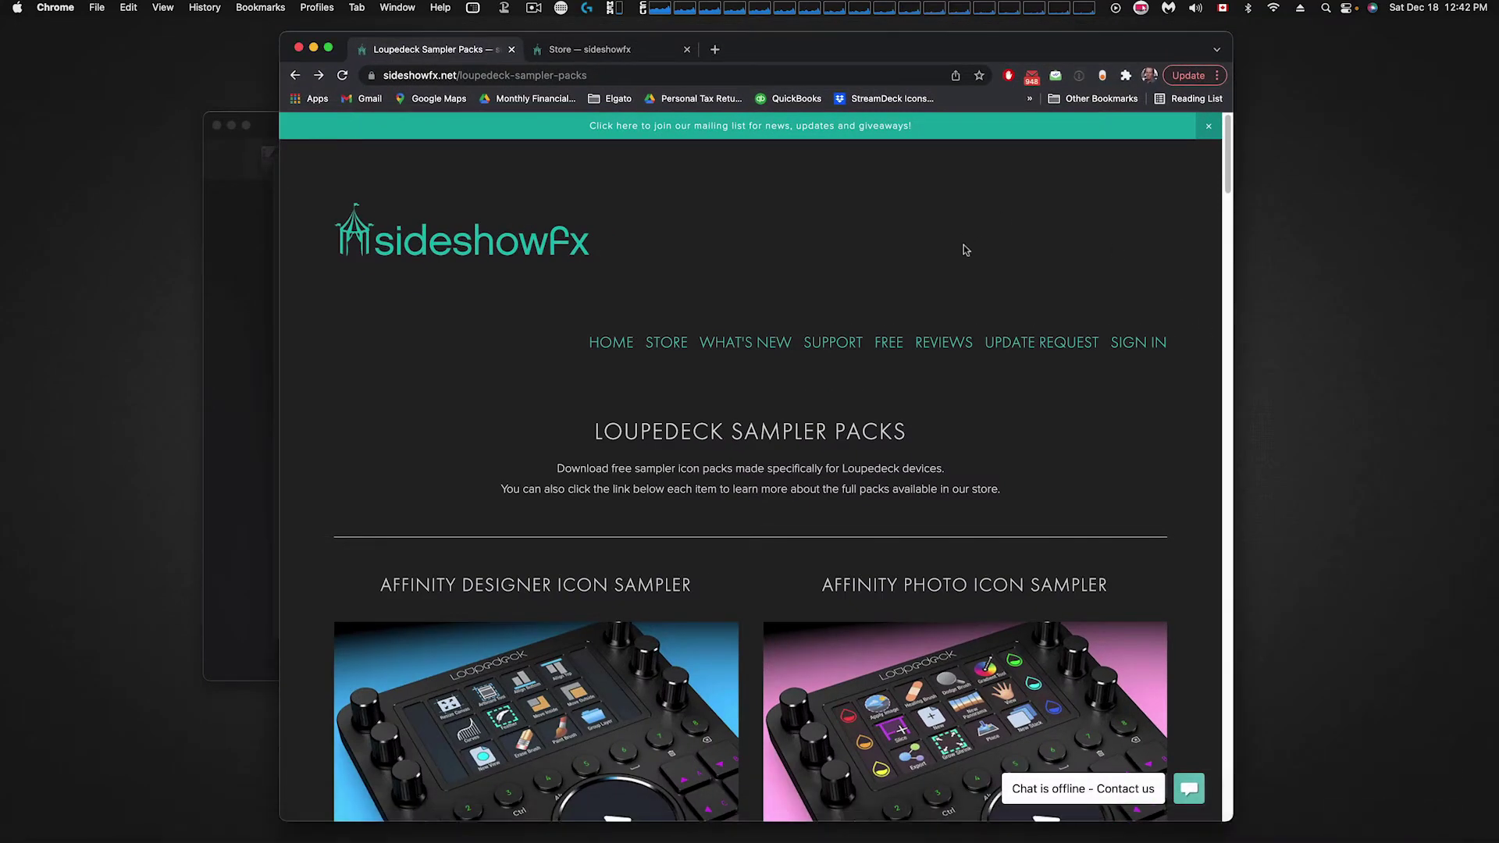
Step: Scroll the sampler packs page to the Photoshop Icon Sampler and its Download button
scroll(963, 245, "down", 3)
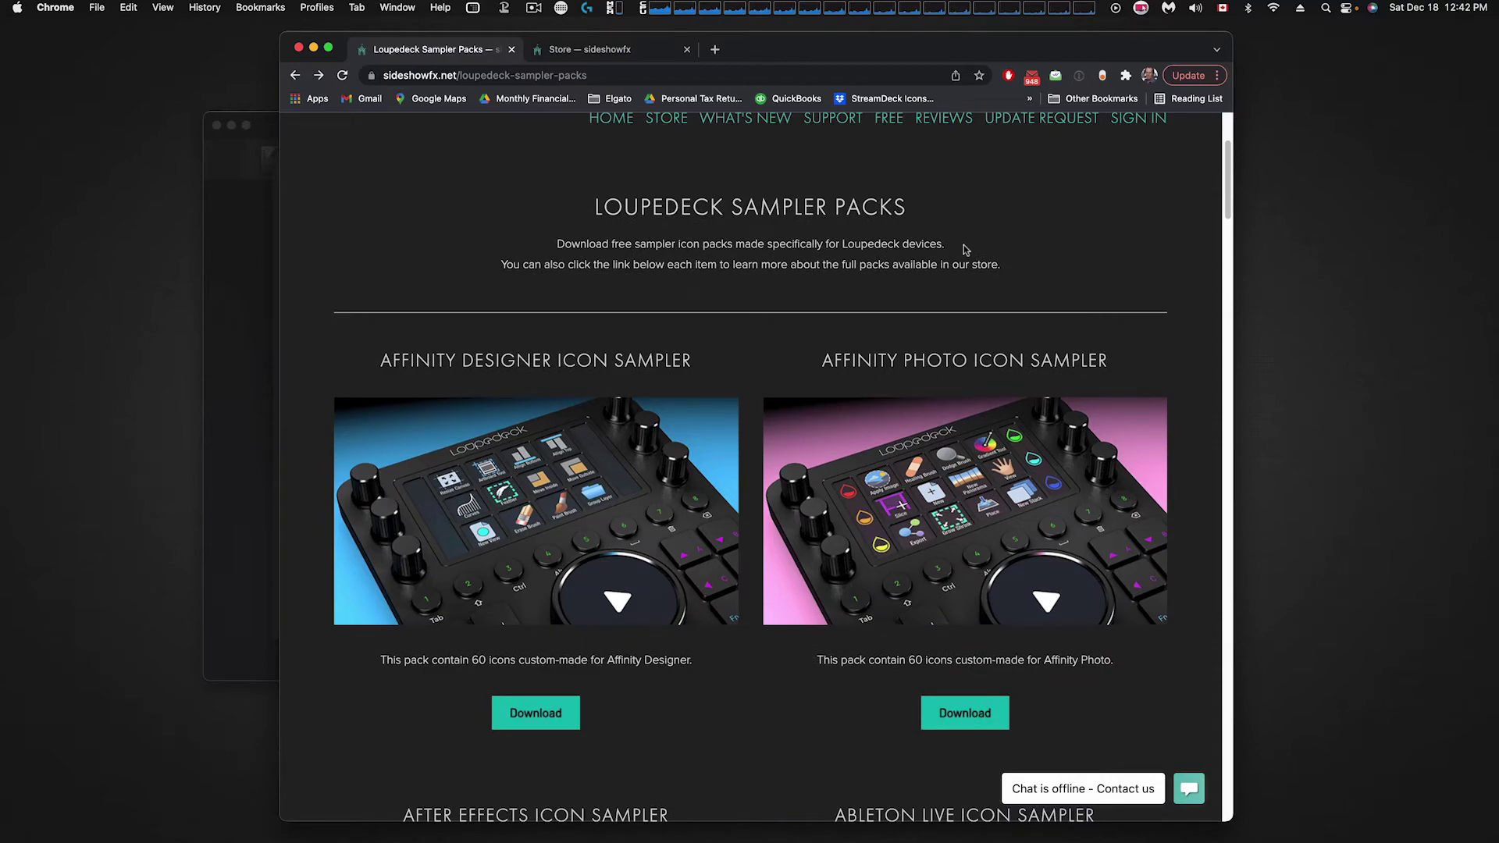
scroll(966, 249, "down", 15)
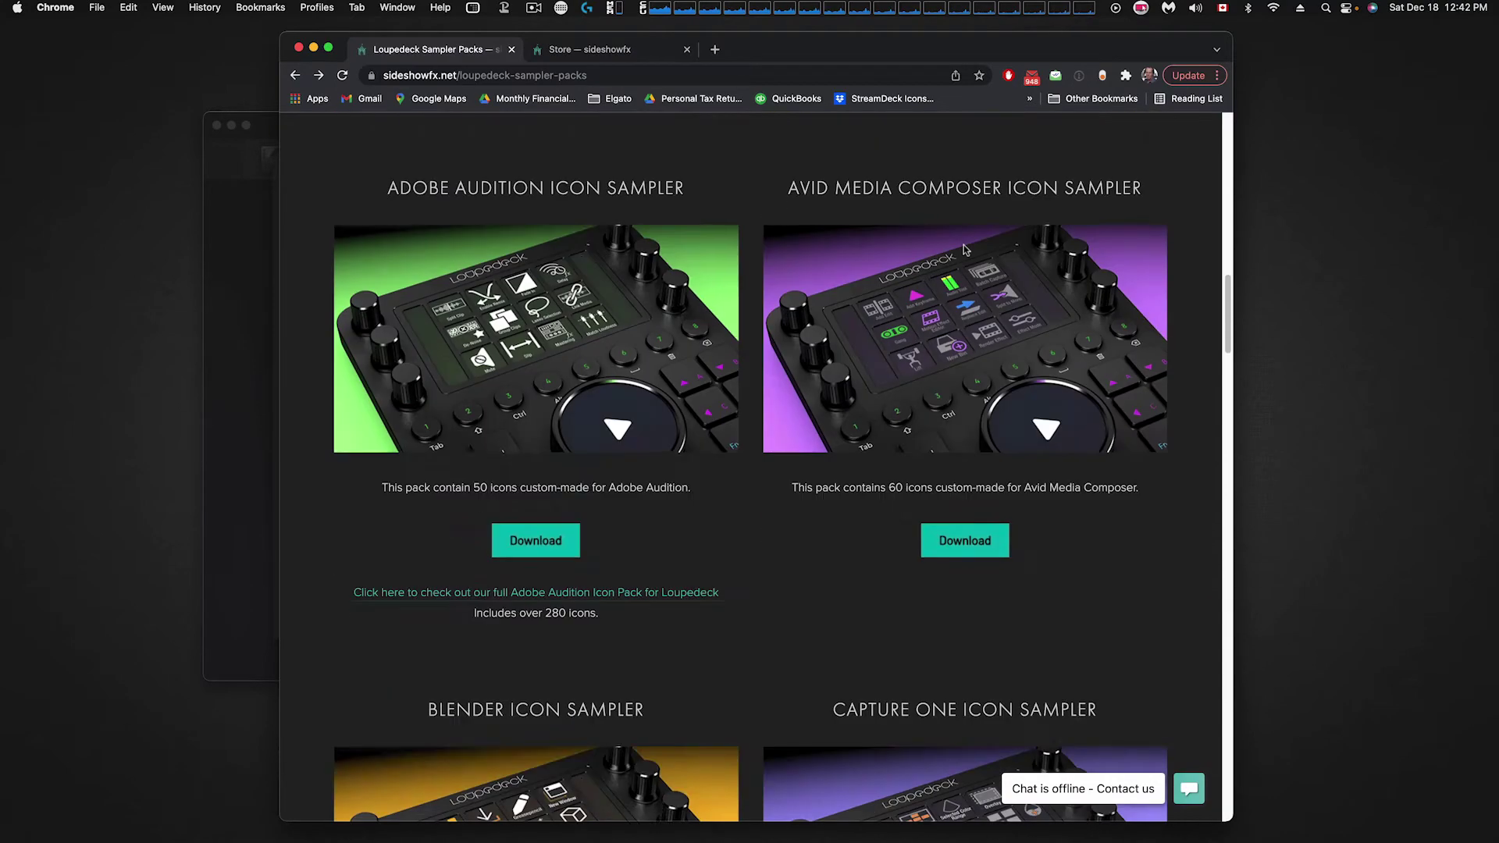
scroll(965, 249, "down", 18)
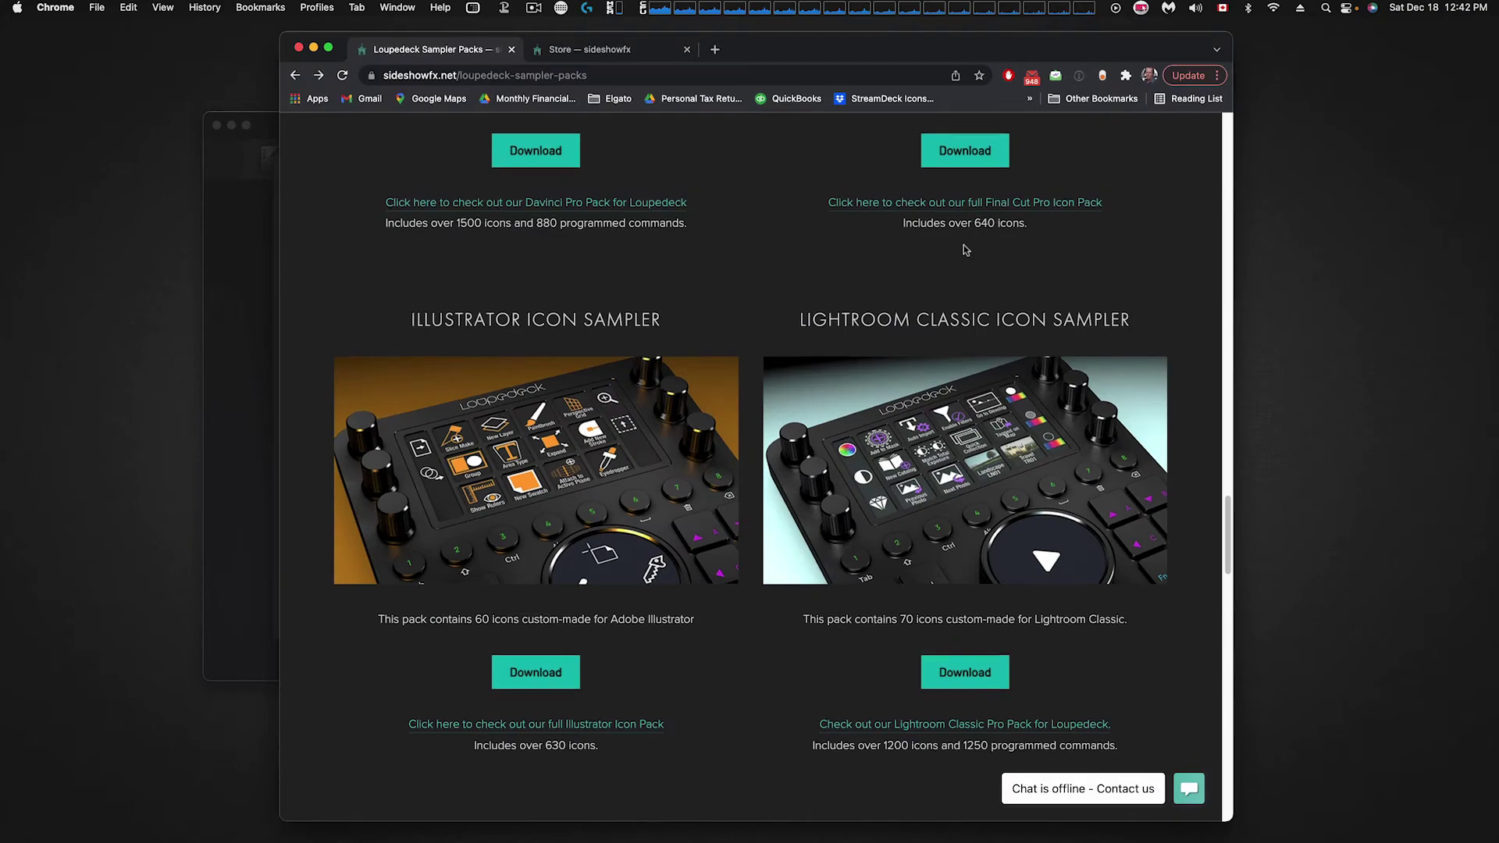
scroll(965, 250, "down", 20)
scroll(965, 250, "down", 4)
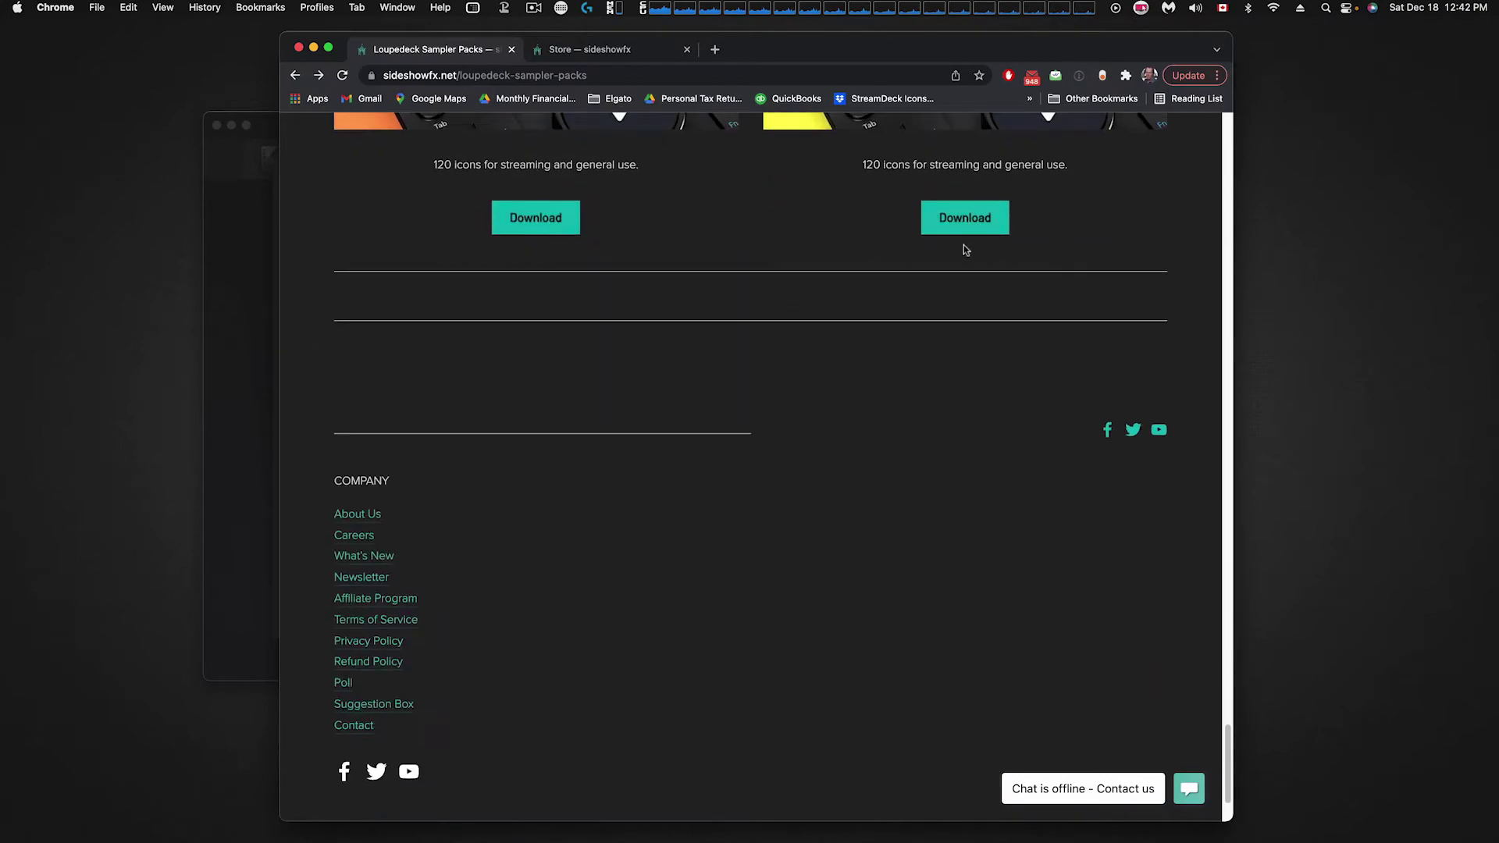
scroll(964, 249, "up", 8)
scroll(955, 271, "up", 15)
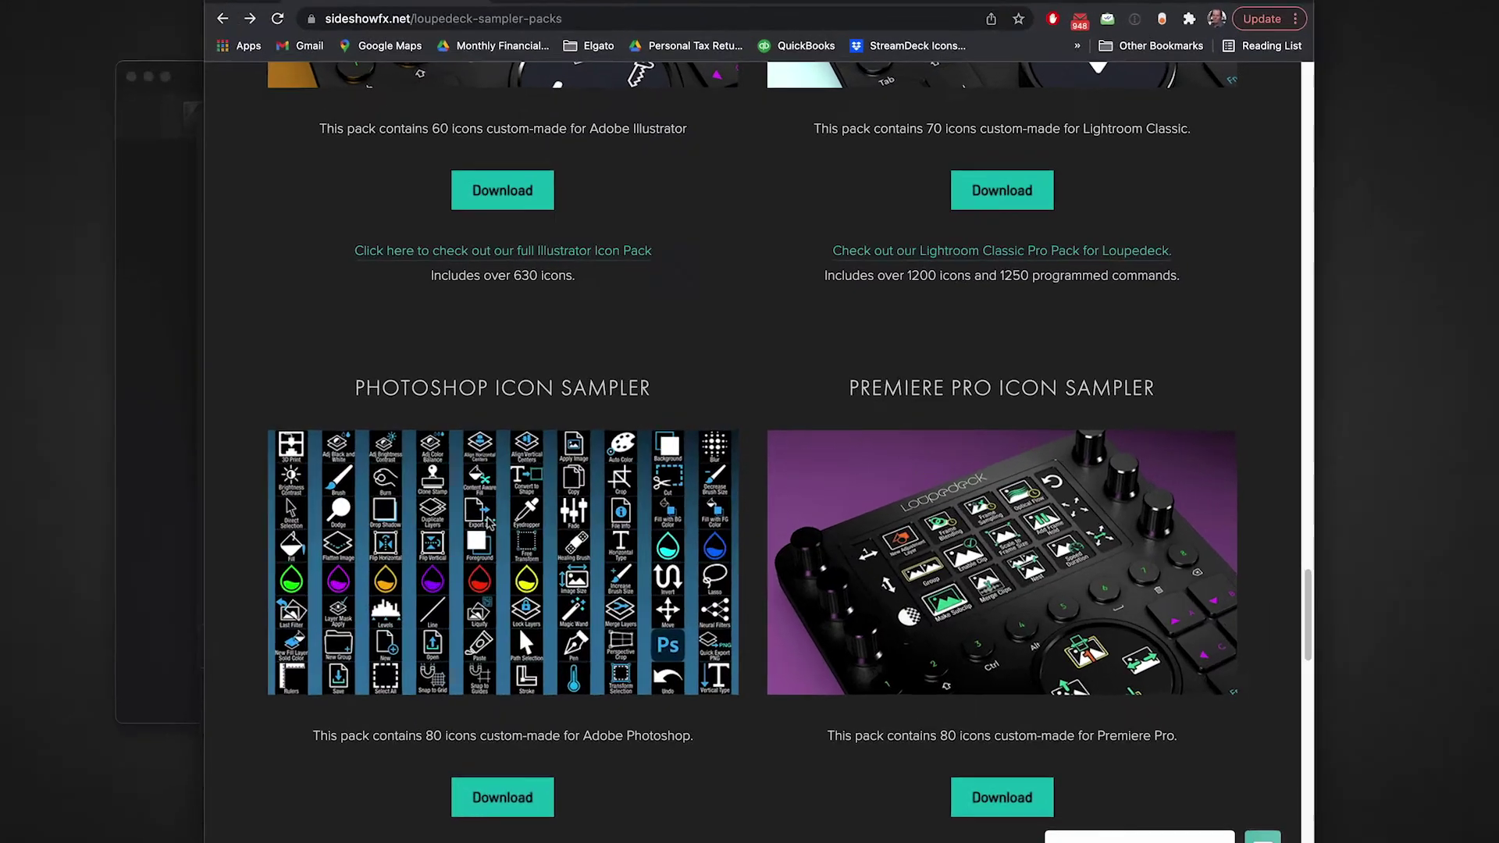
scroll(601, 781, "down", 3)
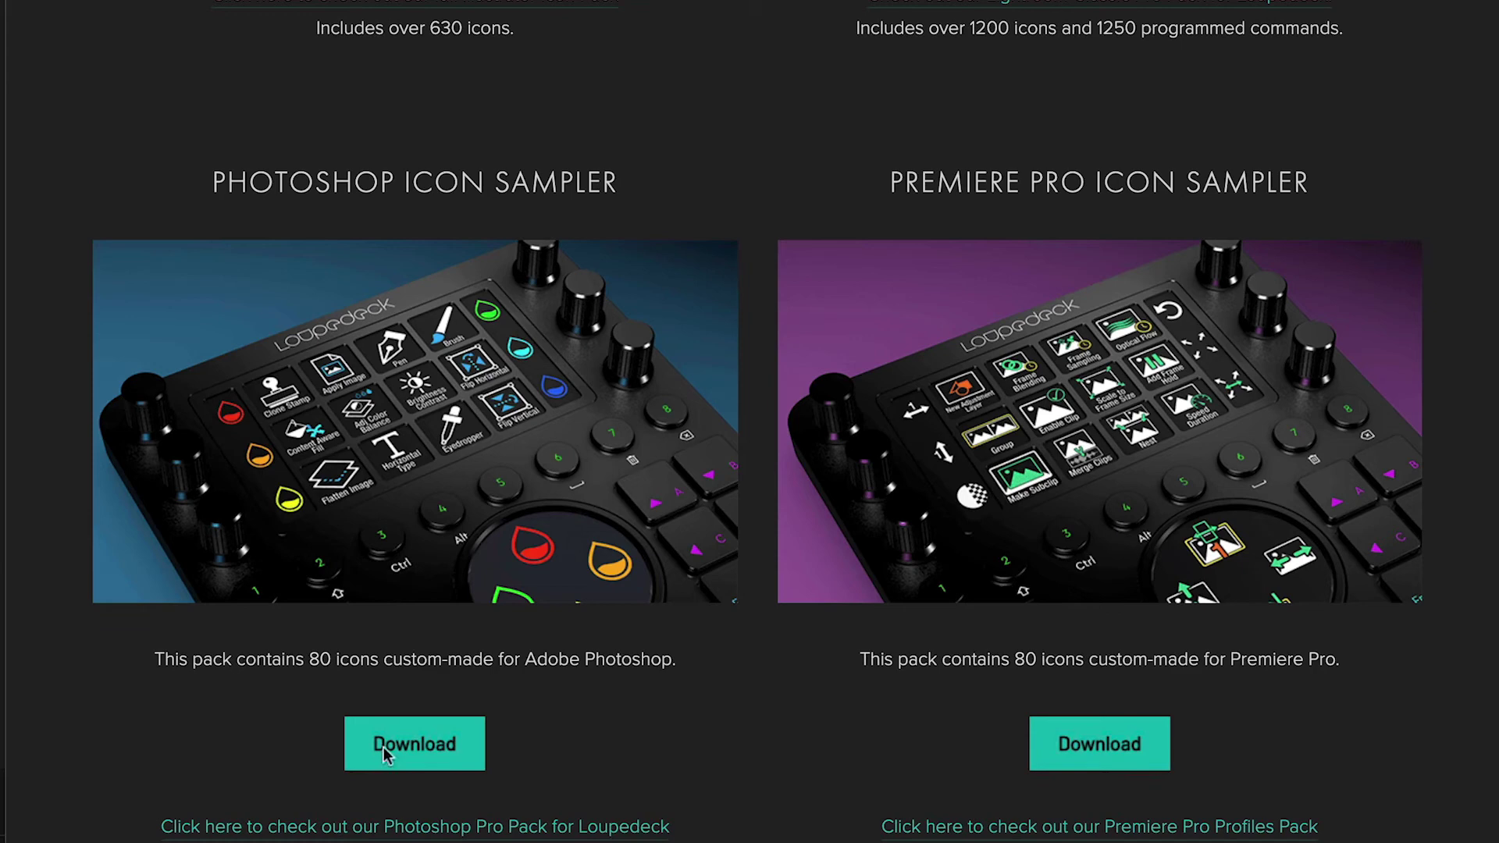
Step: Download the free Photoshop Icon Sampler using the saved e-mail address in the order form
left_click(456, 766)
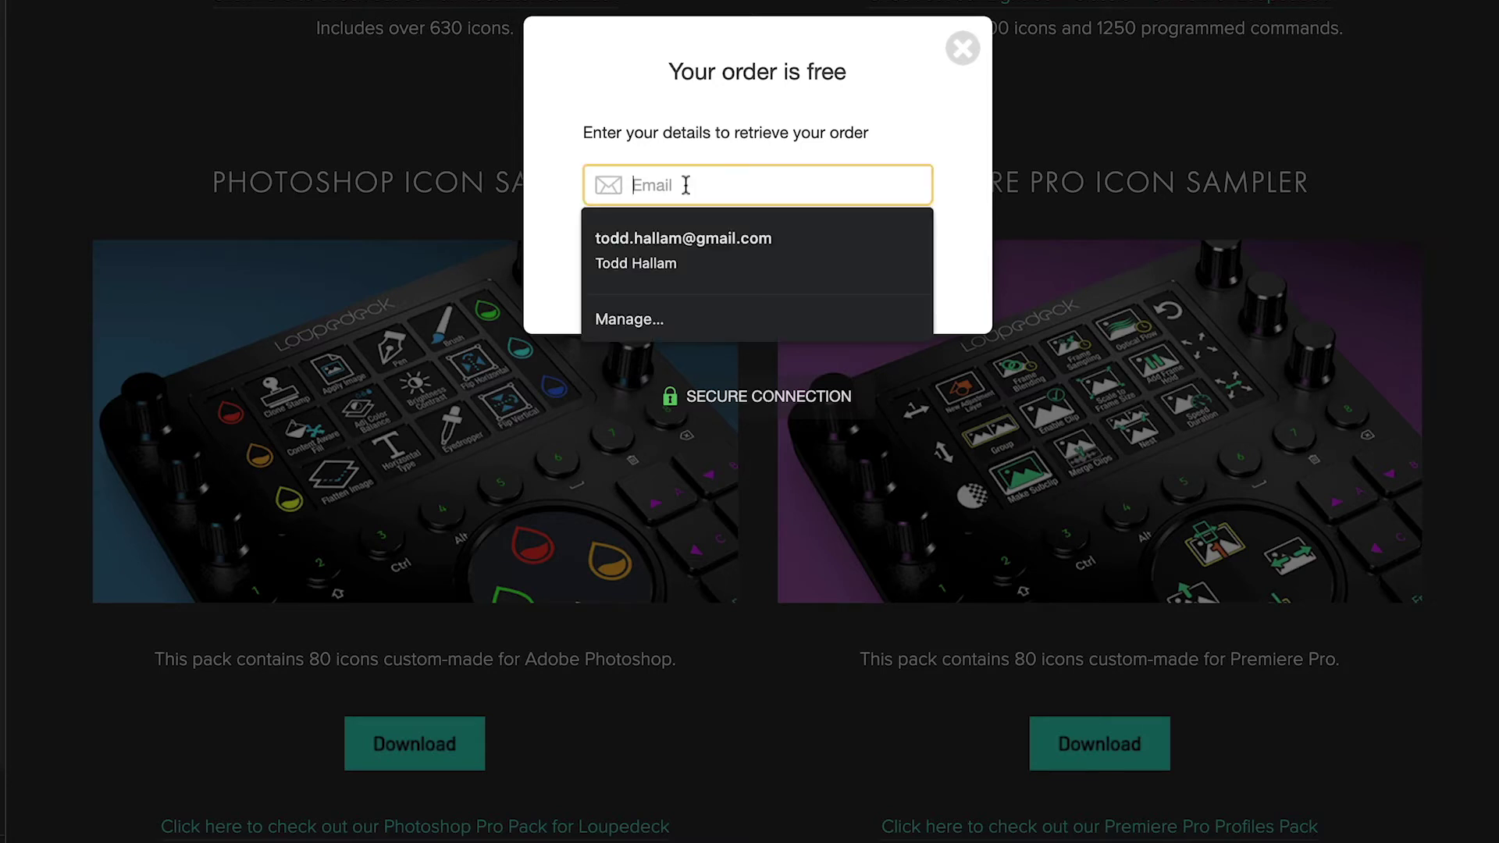
left_click(699, 223)
left_click(723, 264)
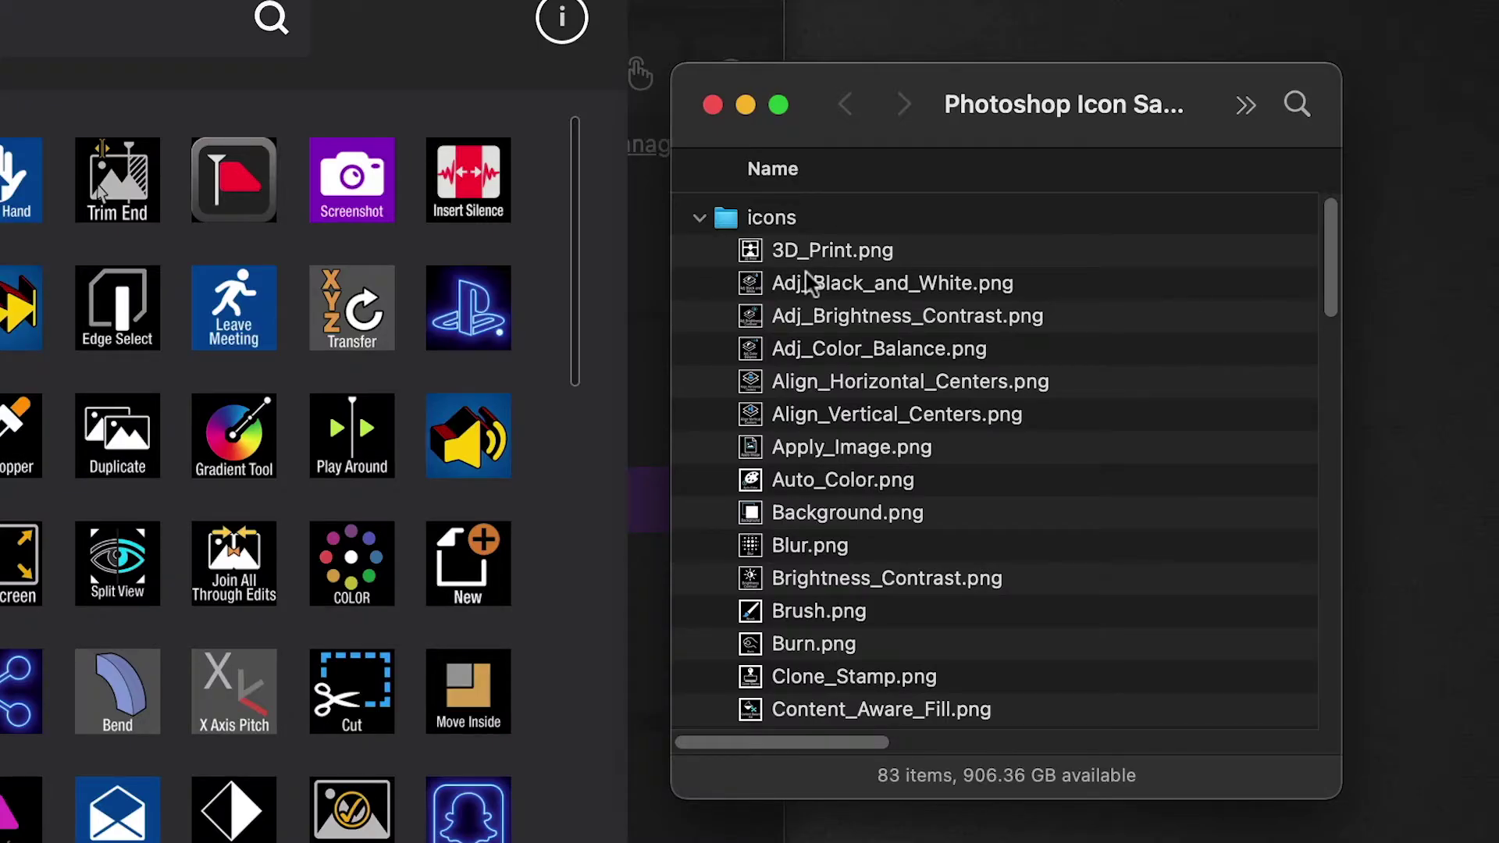
Step: List the sampler's PNG icons in the Finder icons folder, then return to Loupedeck's Icon Packs dialog
left_click(700, 219)
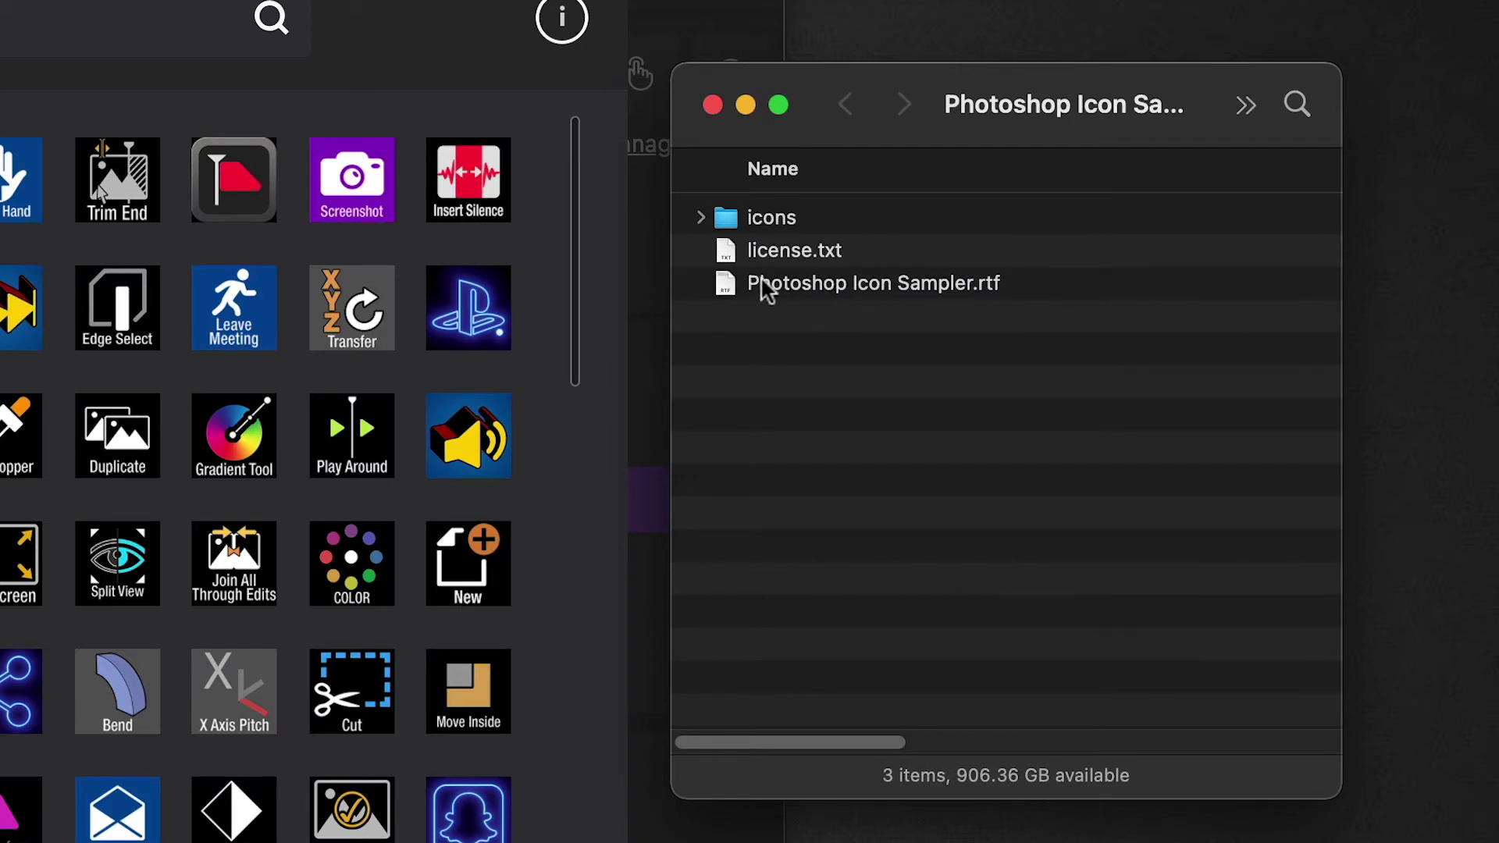
left_click(700, 219)
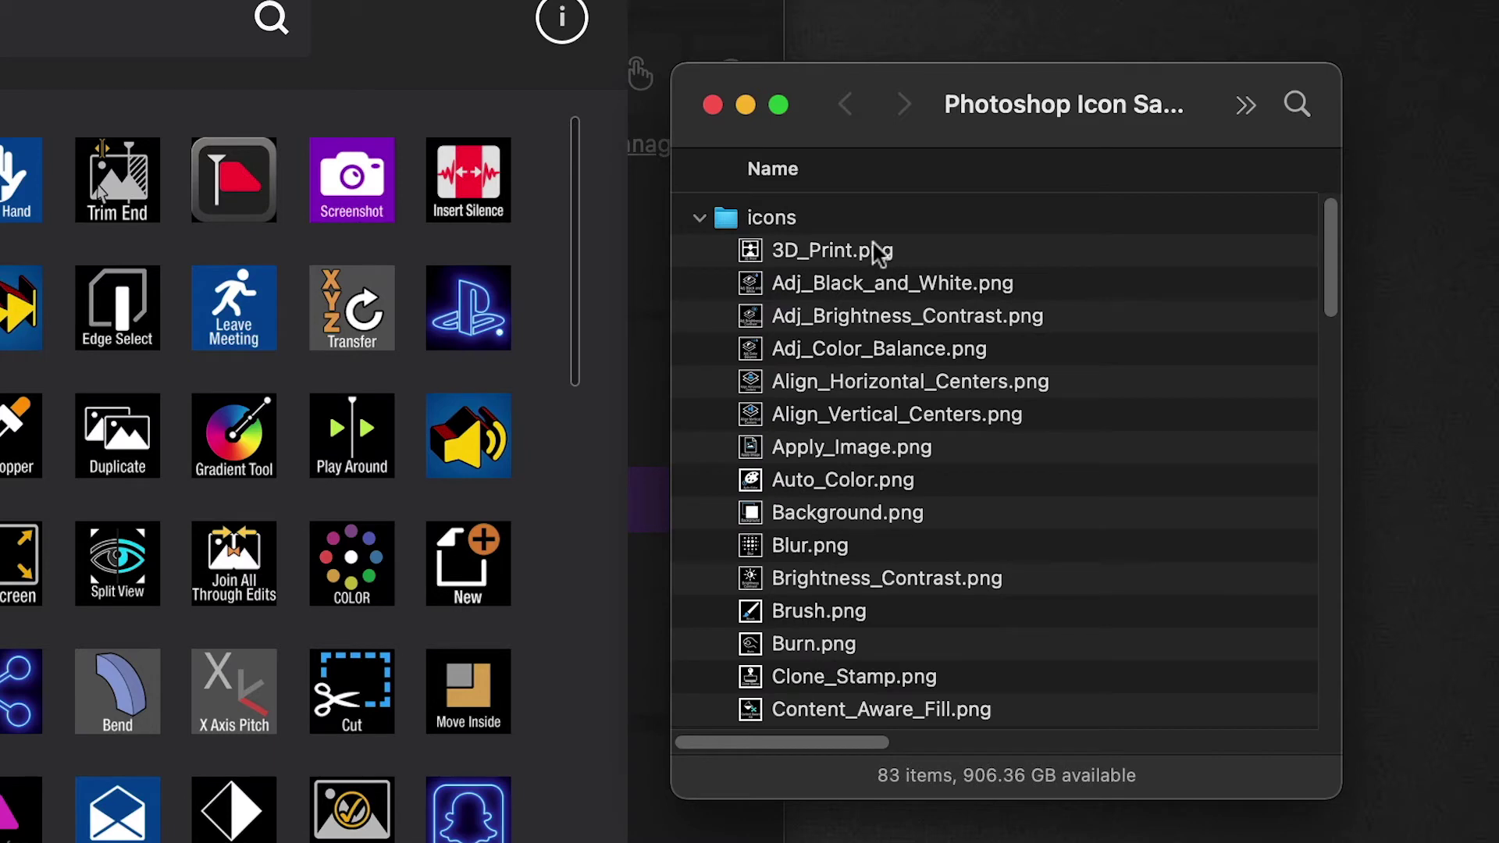
scroll(878, 254, "down", 10)
scroll(882, 392, "up", 10)
left_click(608, 827)
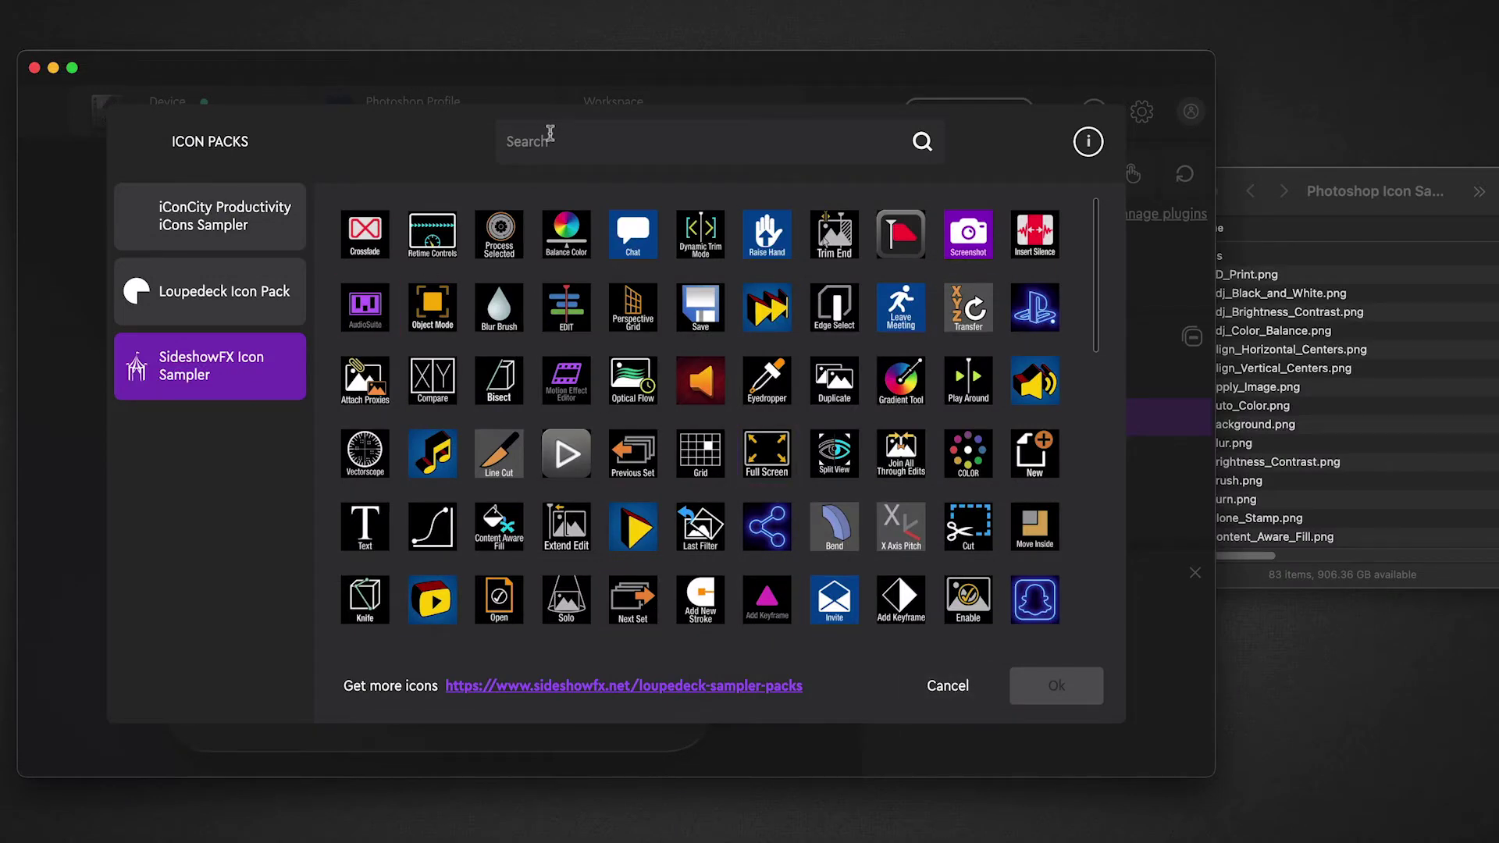
Step: Preview the pack's brush icons with a 'brush' search, then clear it and cancel the browser
left_click(777, 145)
type("brush")
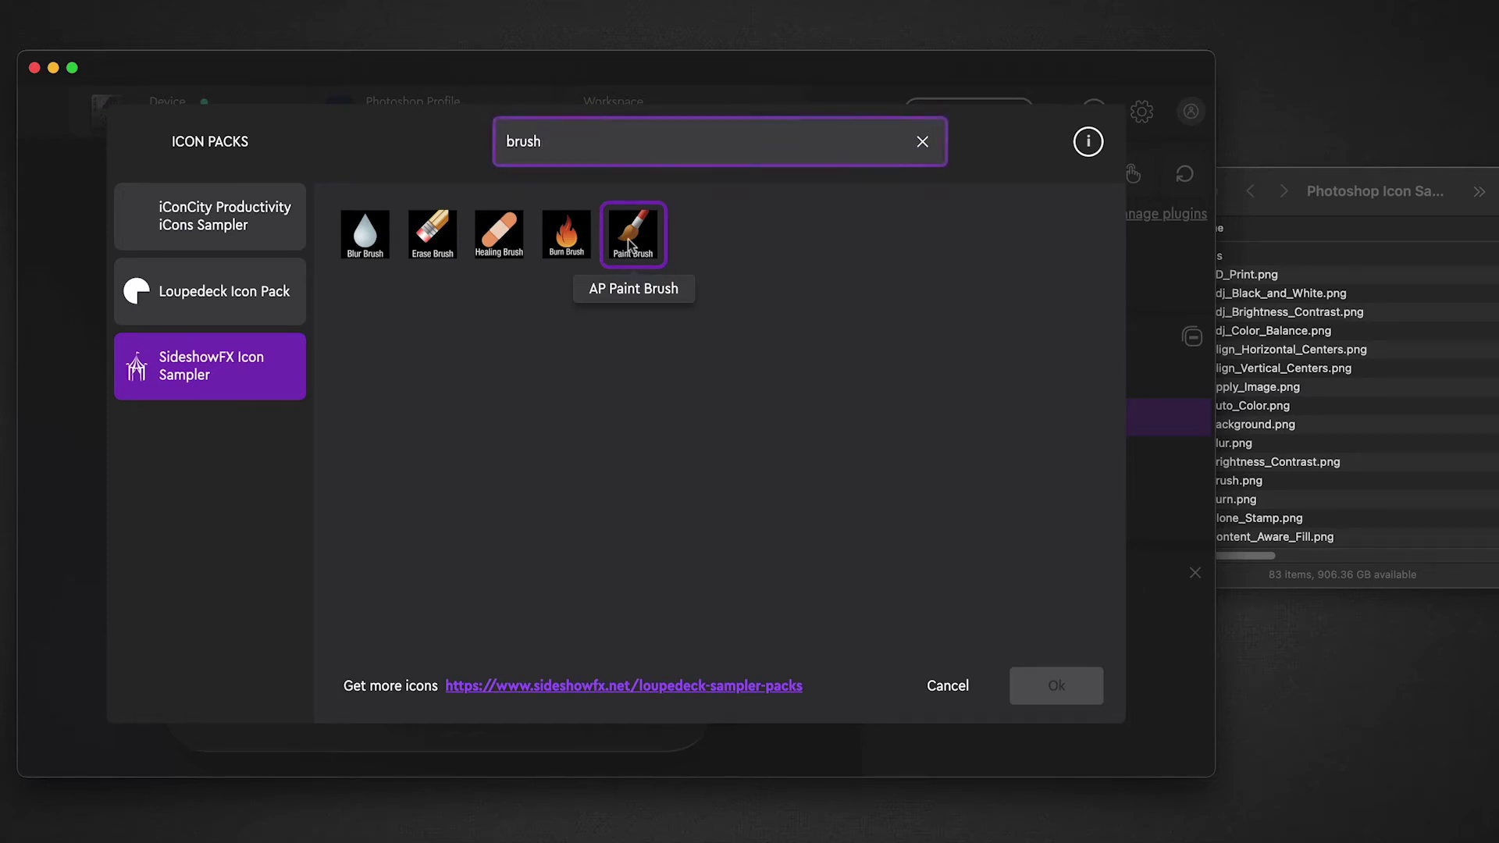
left_click(922, 143)
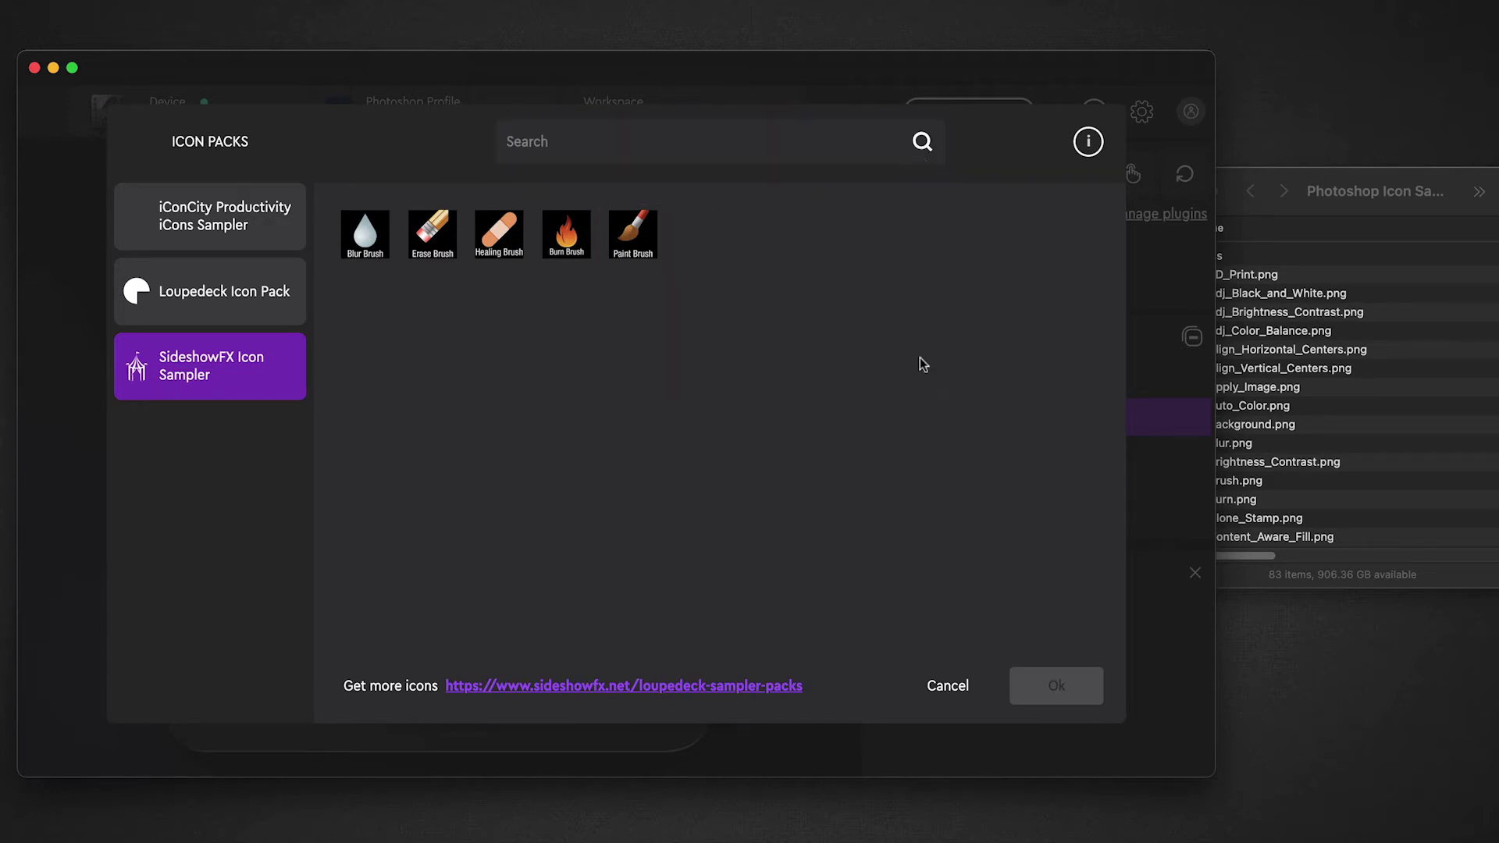
left_click(961, 698)
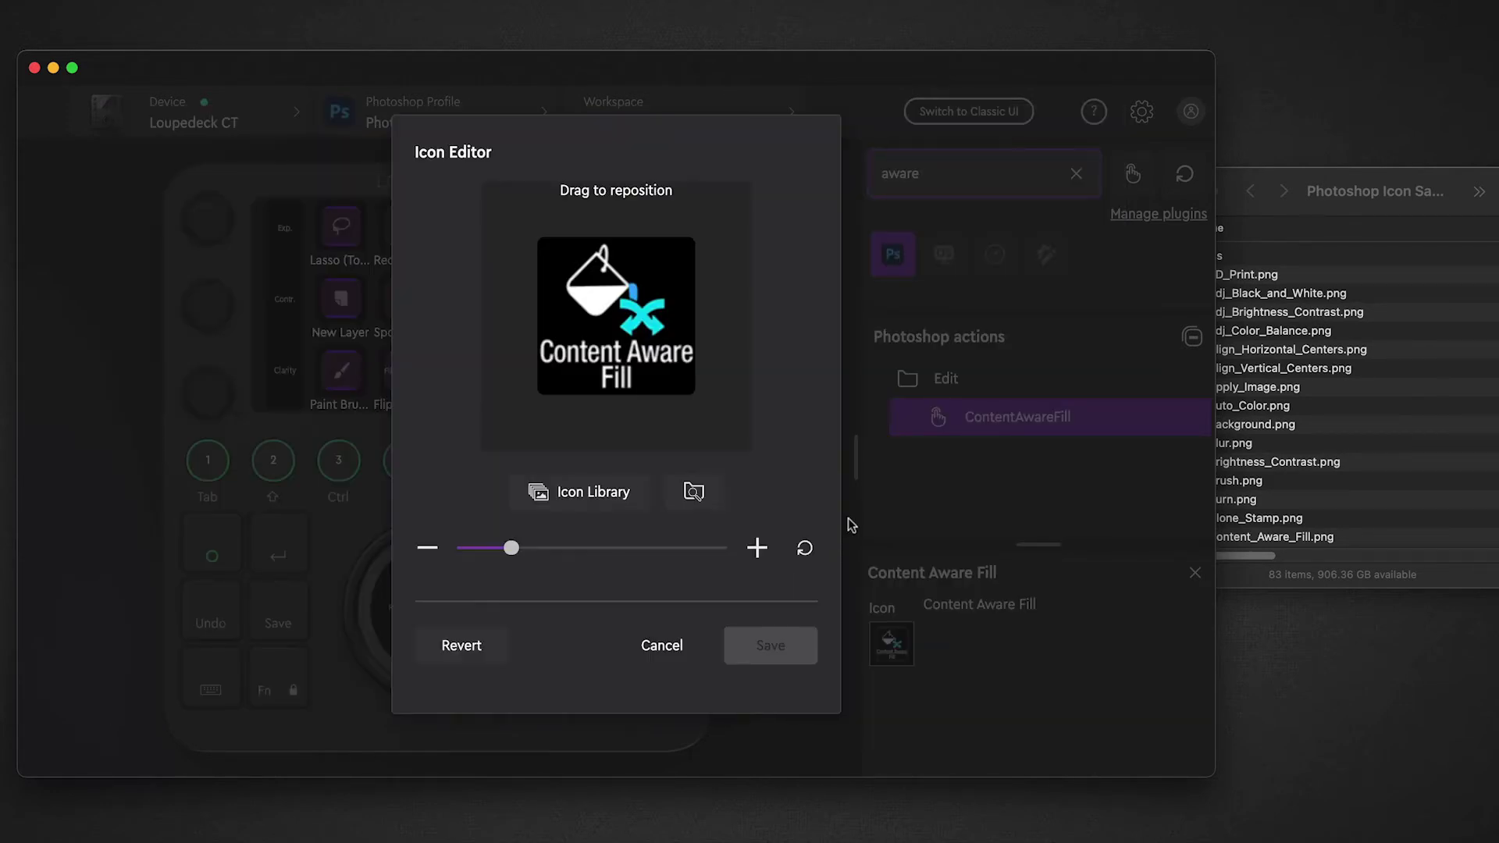
Step: Search actions for 'brush' and open the icon editor for PaintBrush(Tool)
left_click(663, 647)
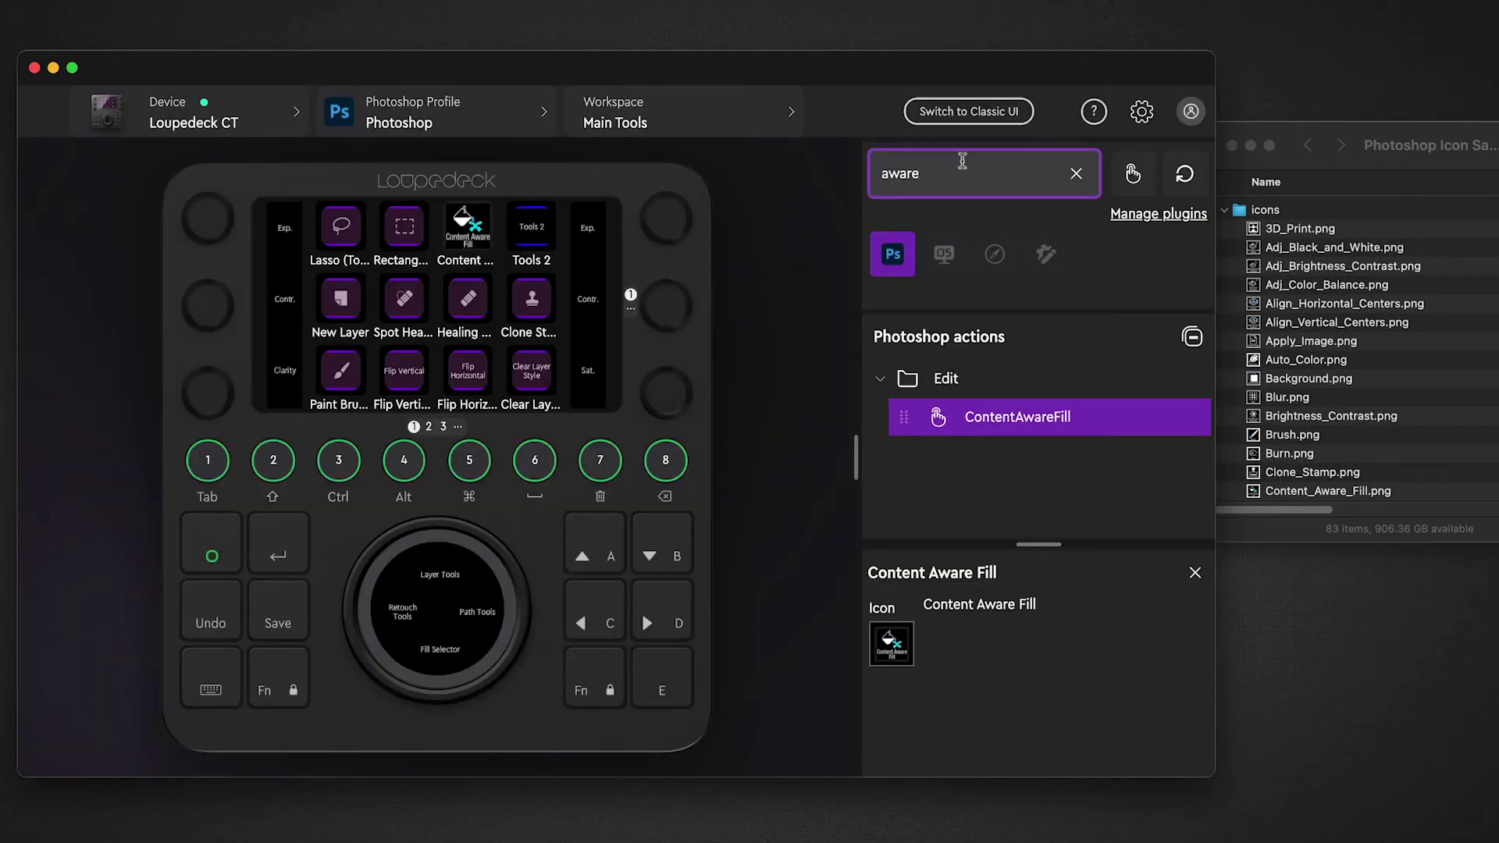
left_click_drag(962, 160, 851, 167)
type("brush")
scroll(1038, 452, "down", 10)
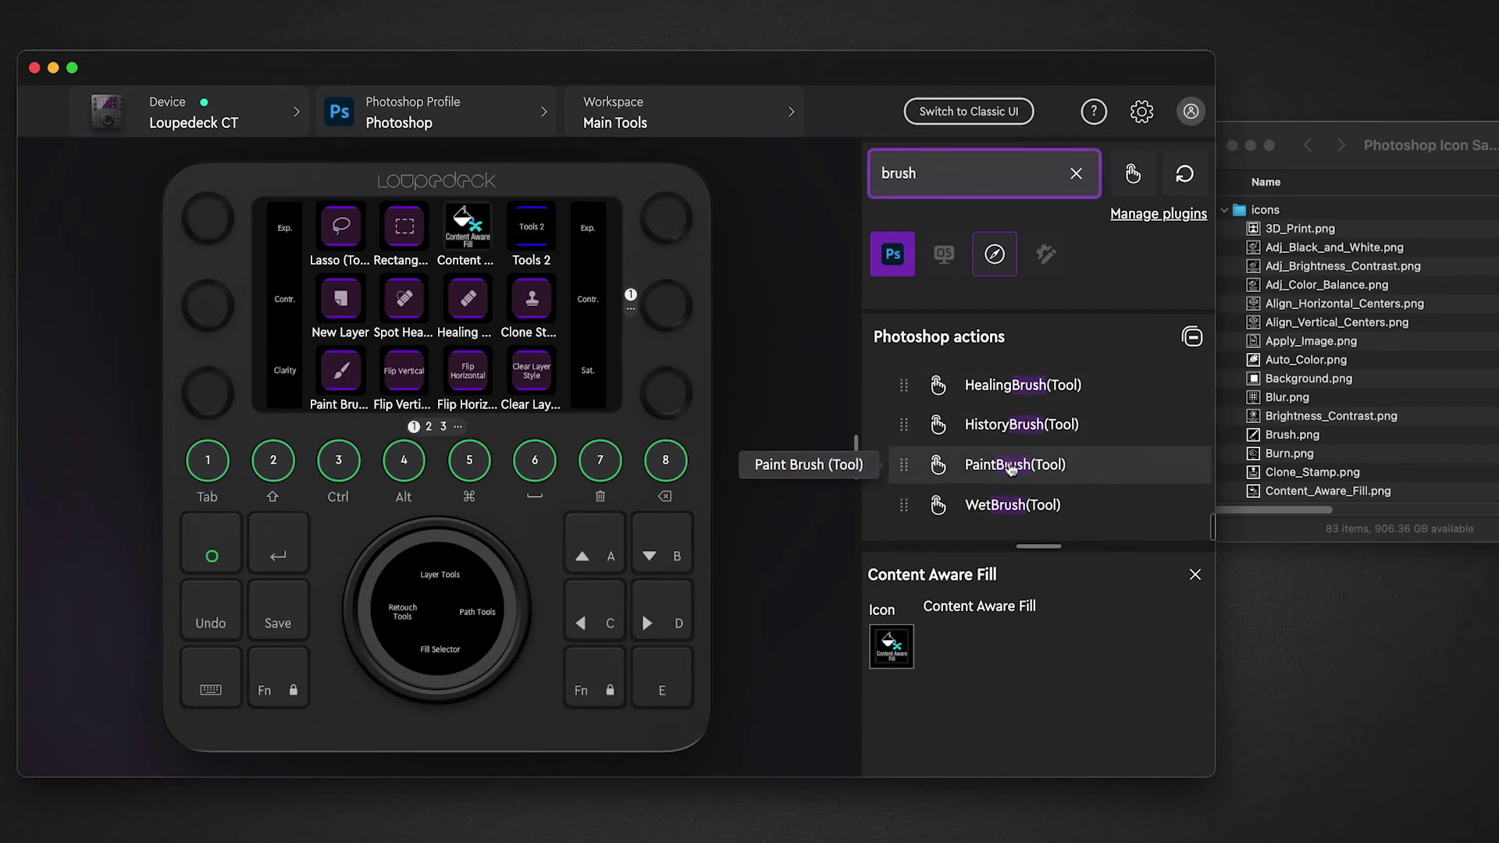
left_click(1010, 468)
left_click(894, 652)
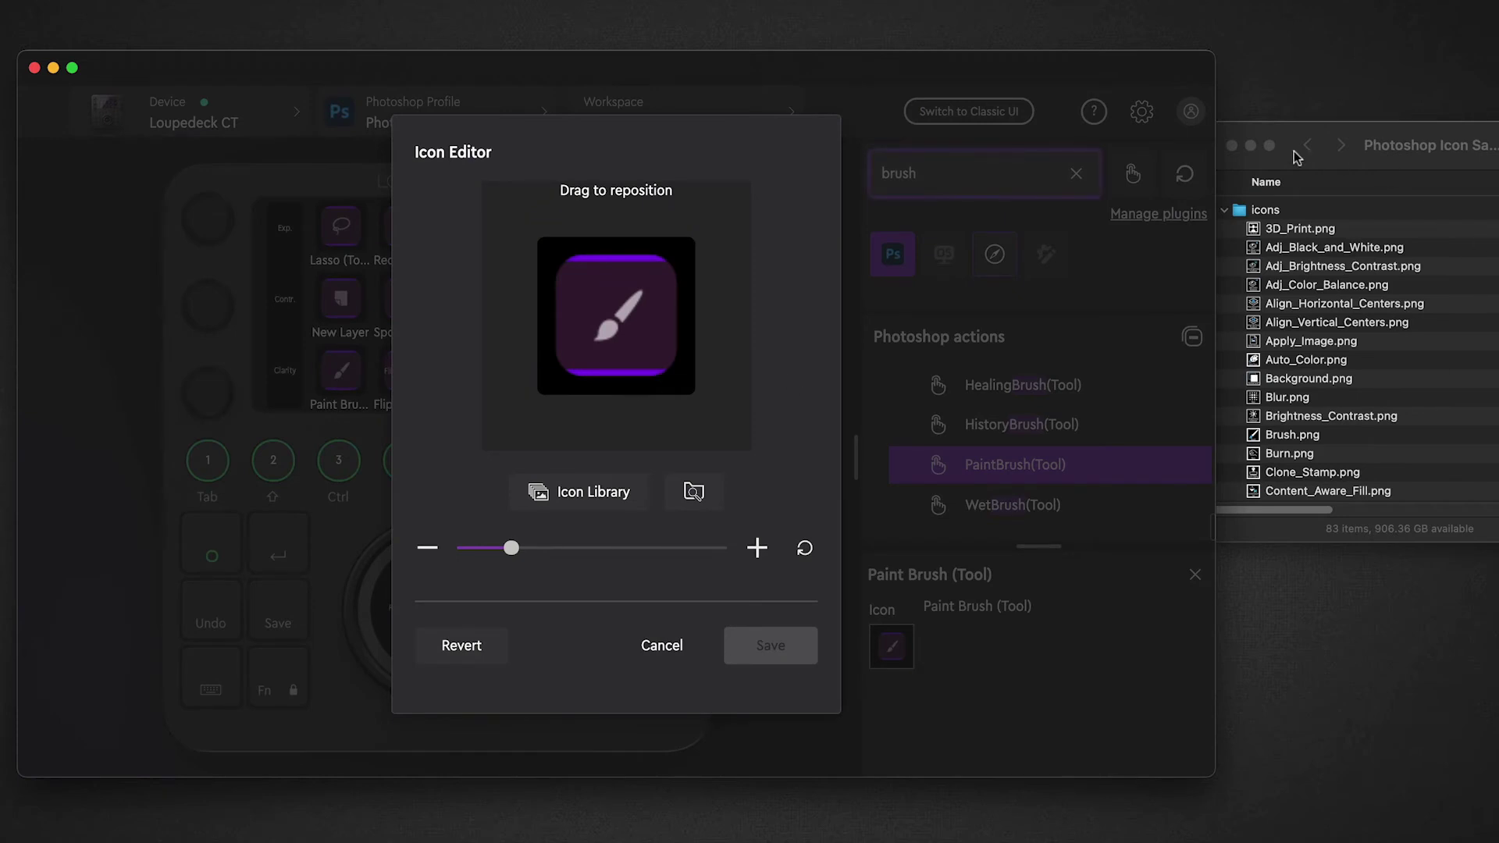
Step: Drop Brush.png from Finder in as the Paint Brush icon and save it
left_click_drag(1296, 138, 1317, 107)
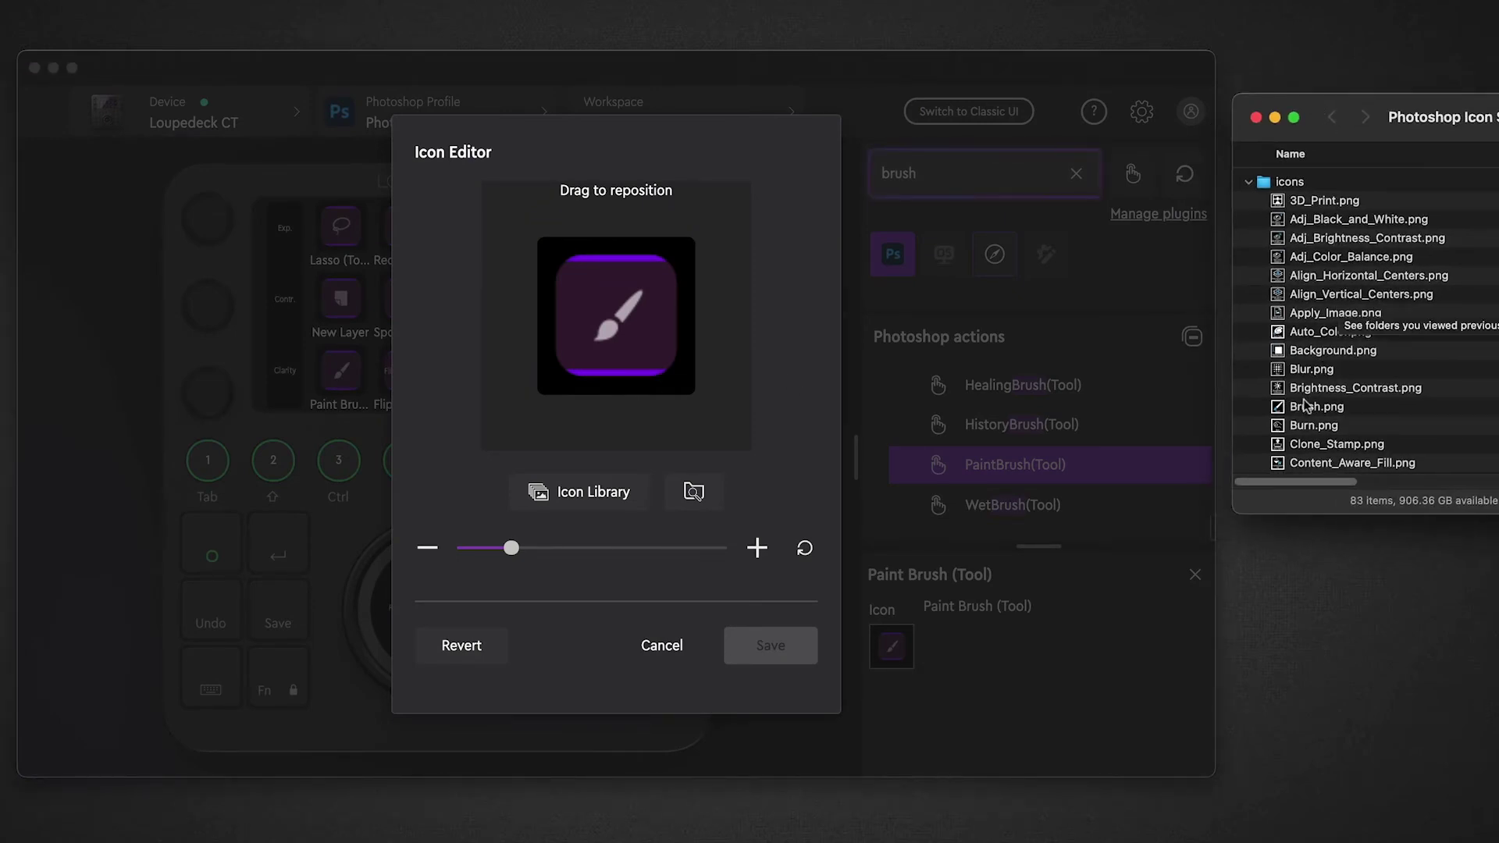
mouse_move(1302, 412)
left_mouse_down()
mouse_move(628, 270)
mouse_move(605, 301)
left_mouse_up()
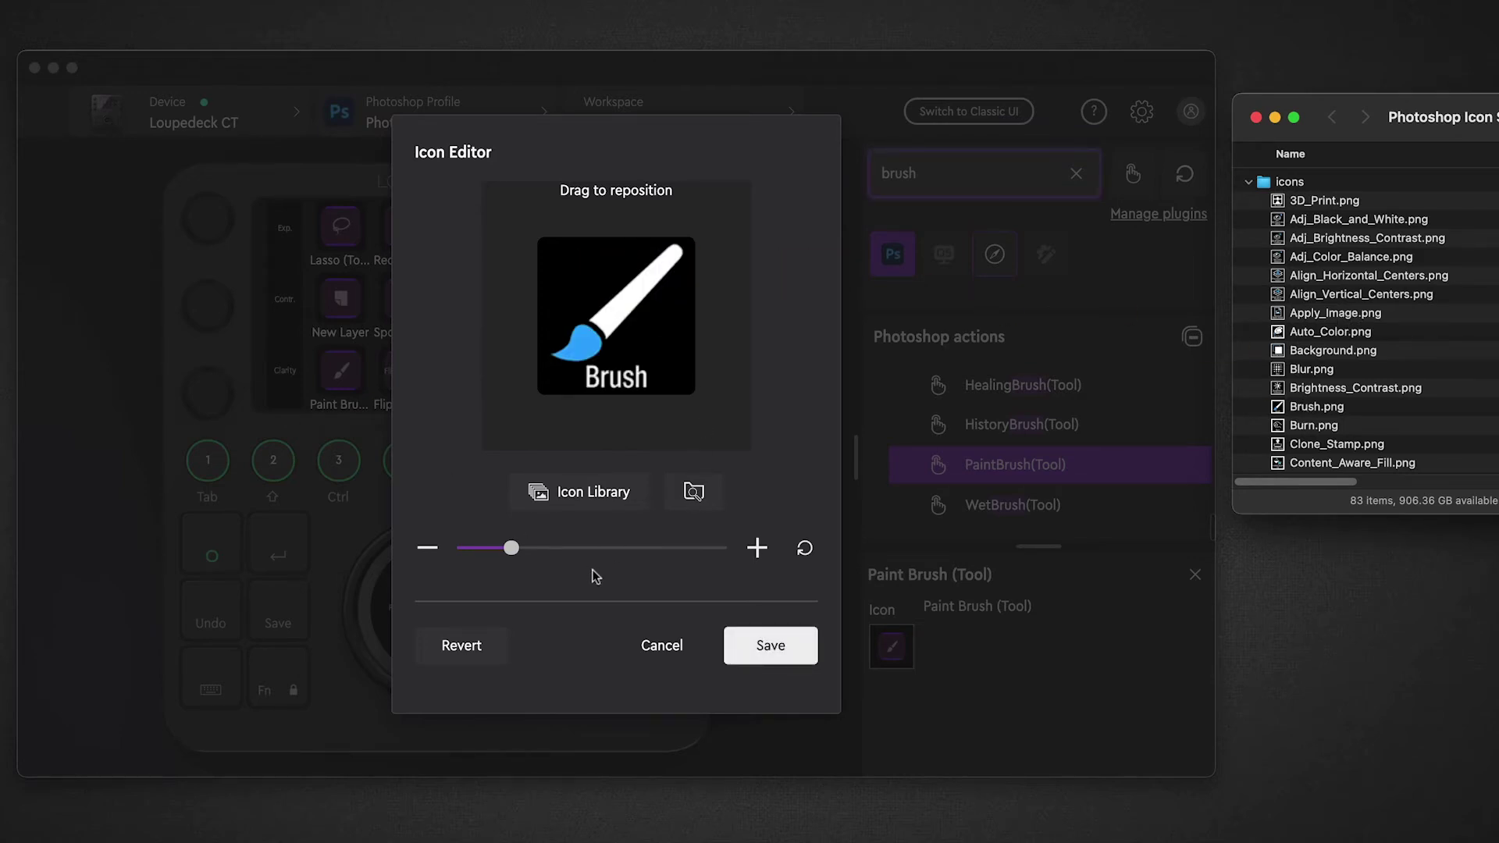
left_click(773, 647)
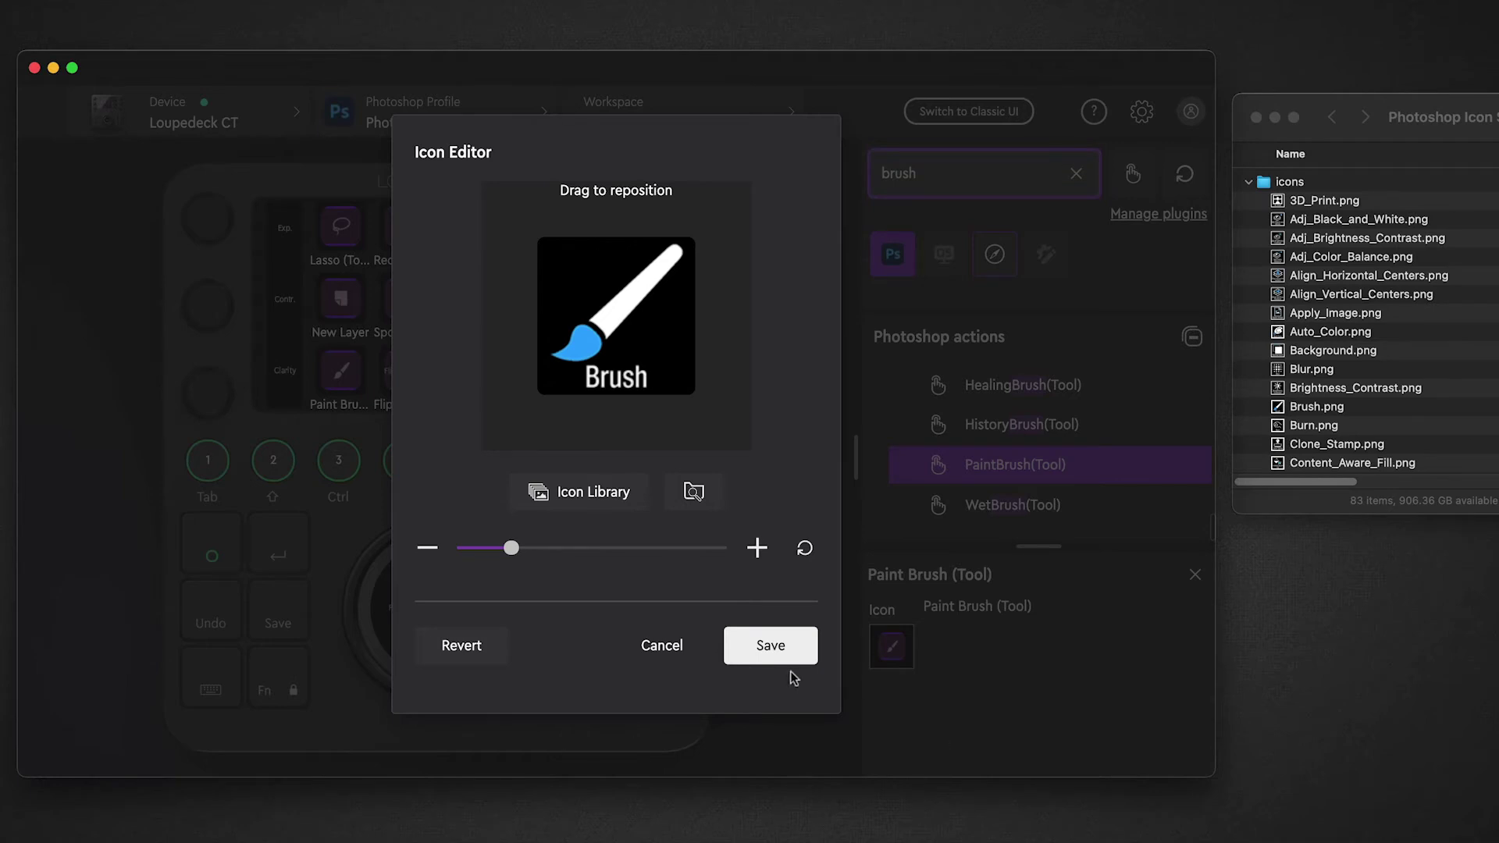
left_click(770, 646)
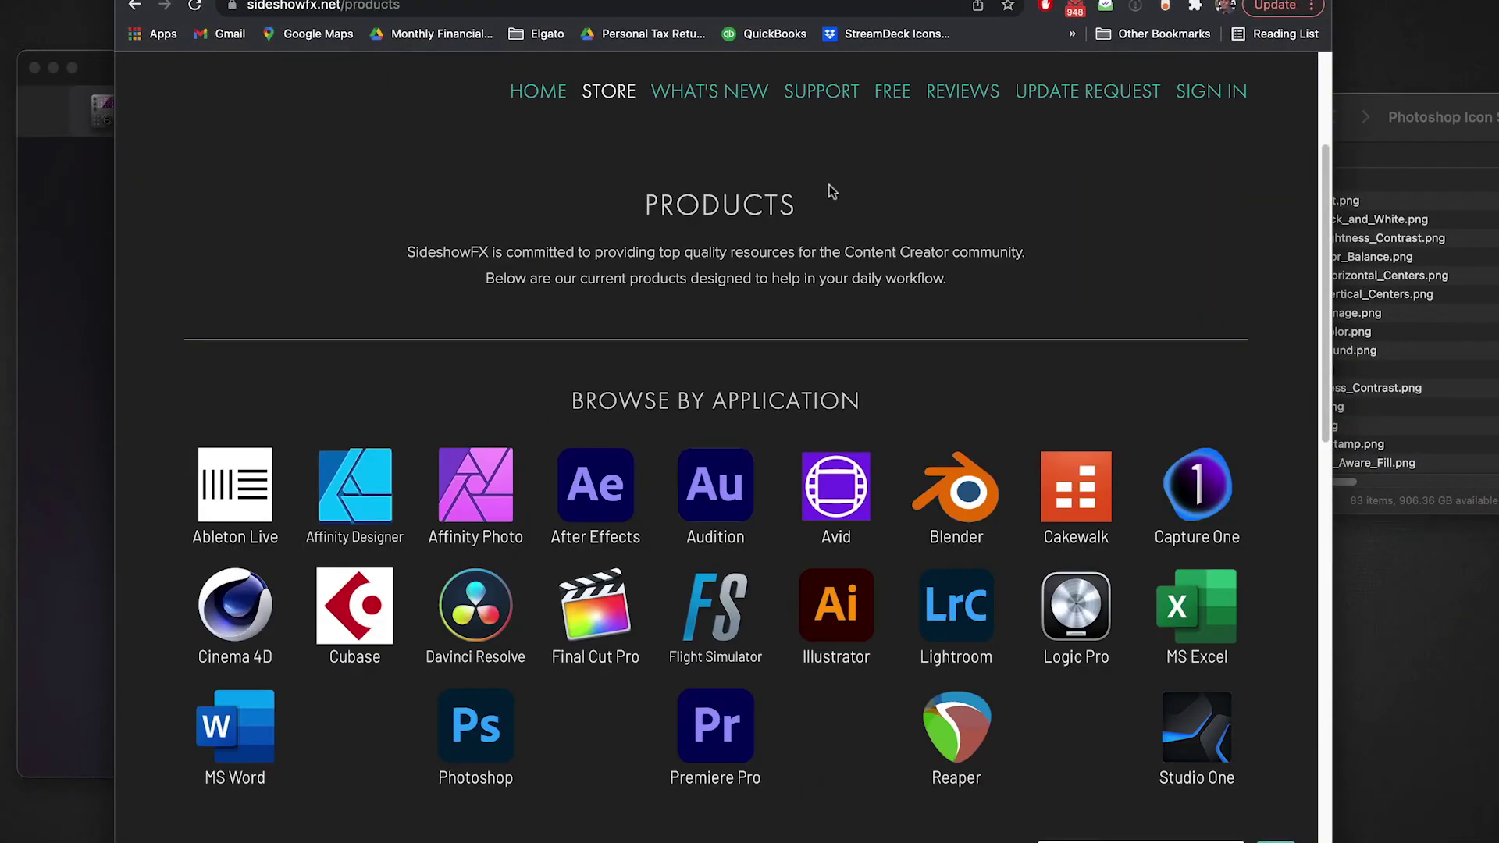
Step: Browse the SideshowFX product listings for Photoshop
scroll(832, 192, "up", 4)
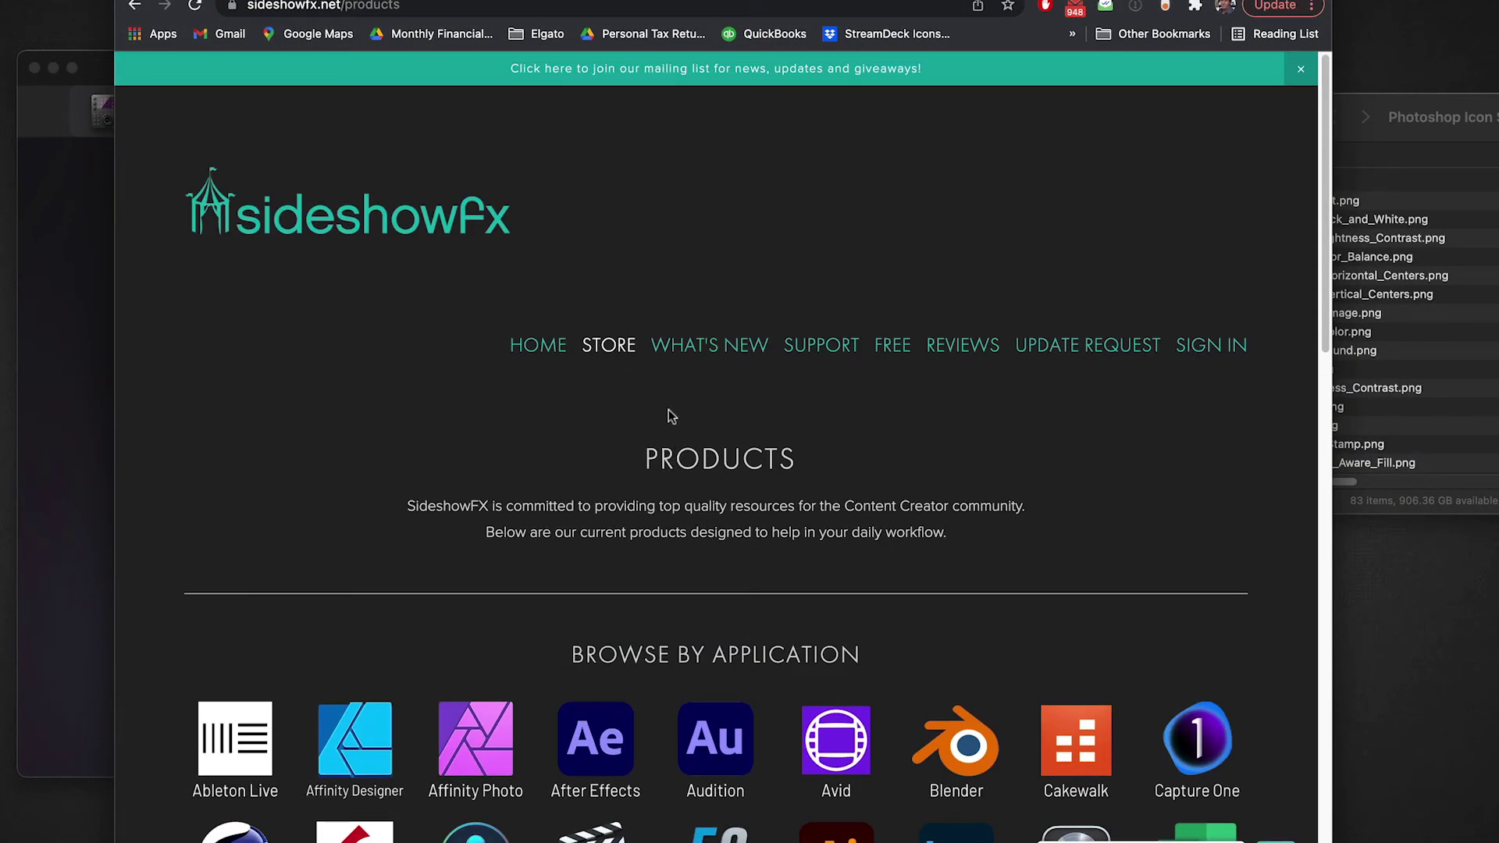
scroll(668, 409, "down", 4)
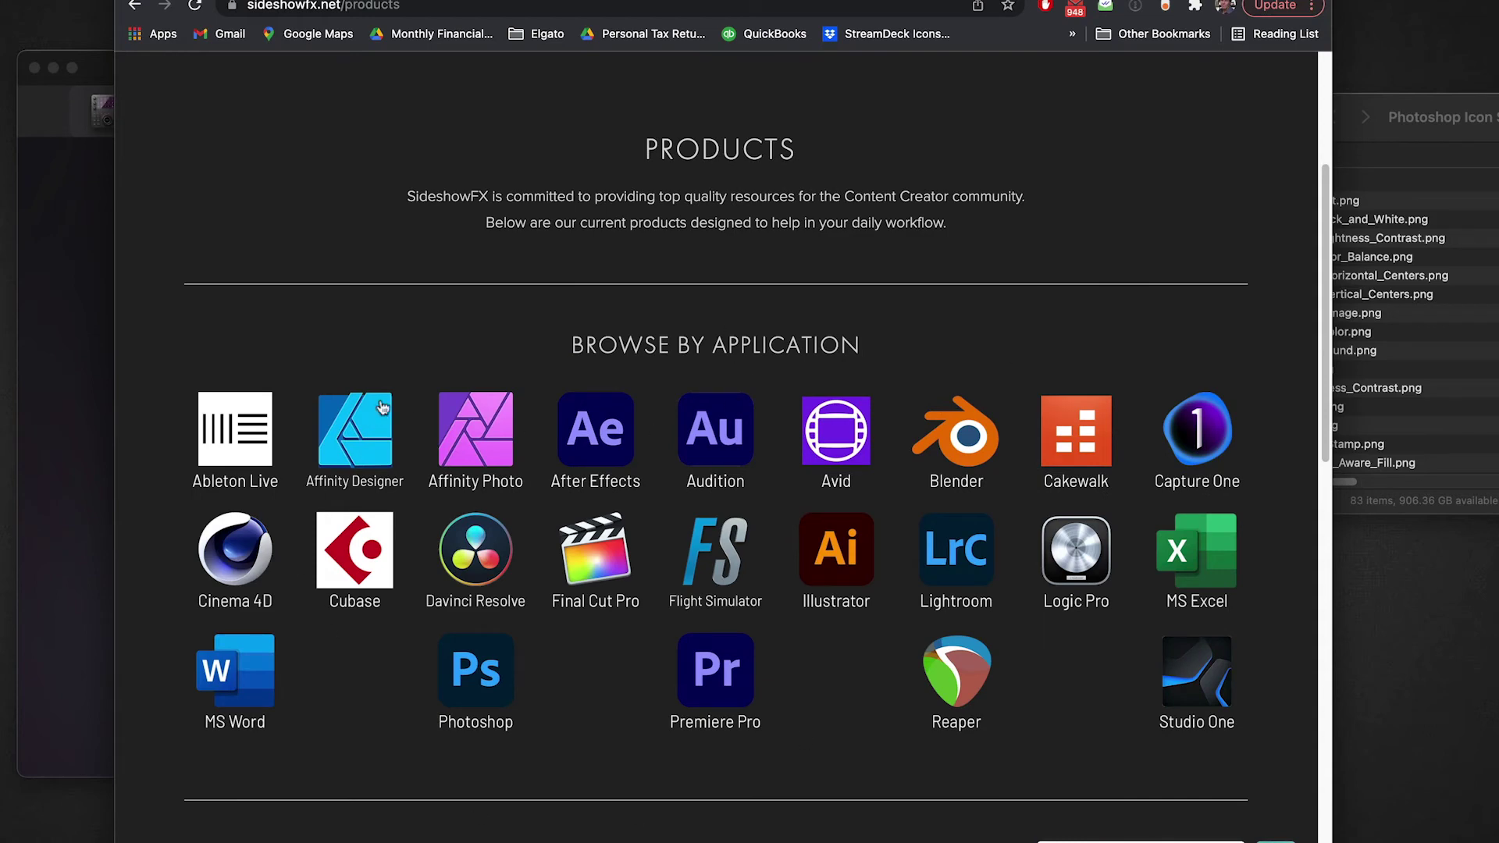
left_click(484, 672)
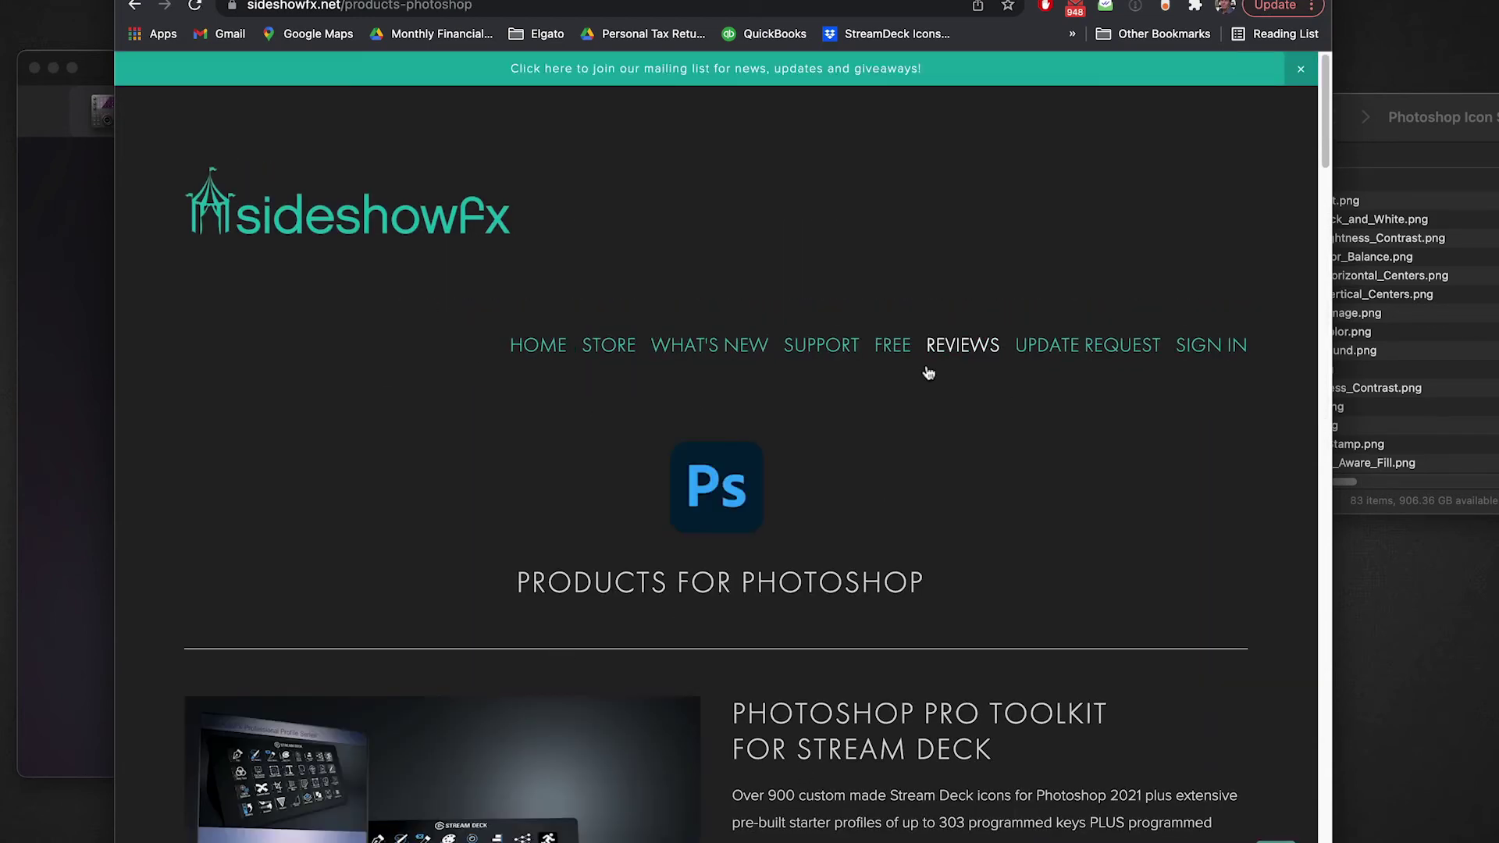
scroll(928, 373, "down", 12)
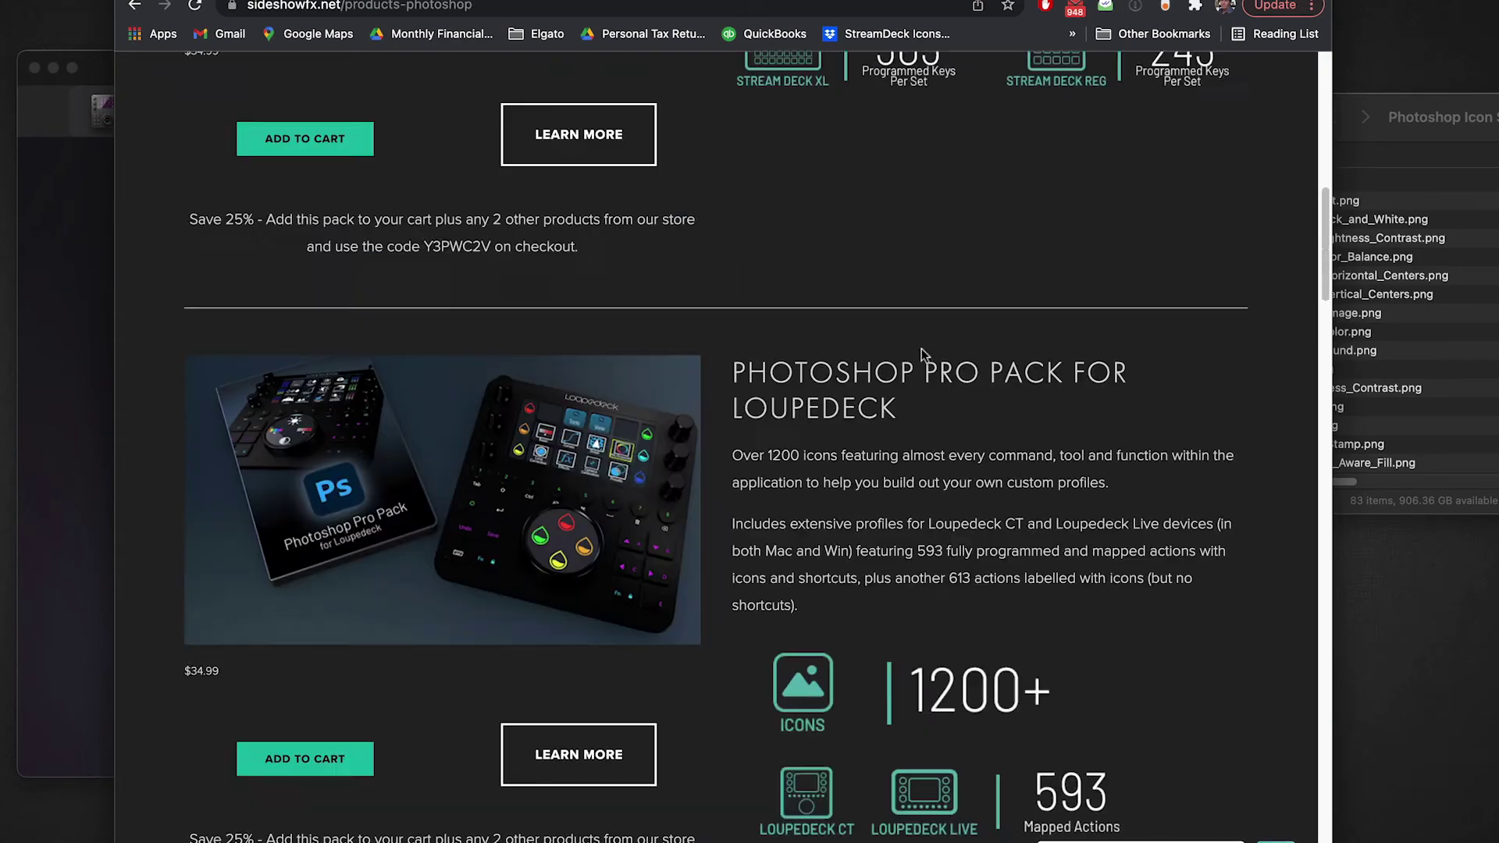
scroll(921, 348, "down", 7)
scroll(1052, 393, "up", 5)
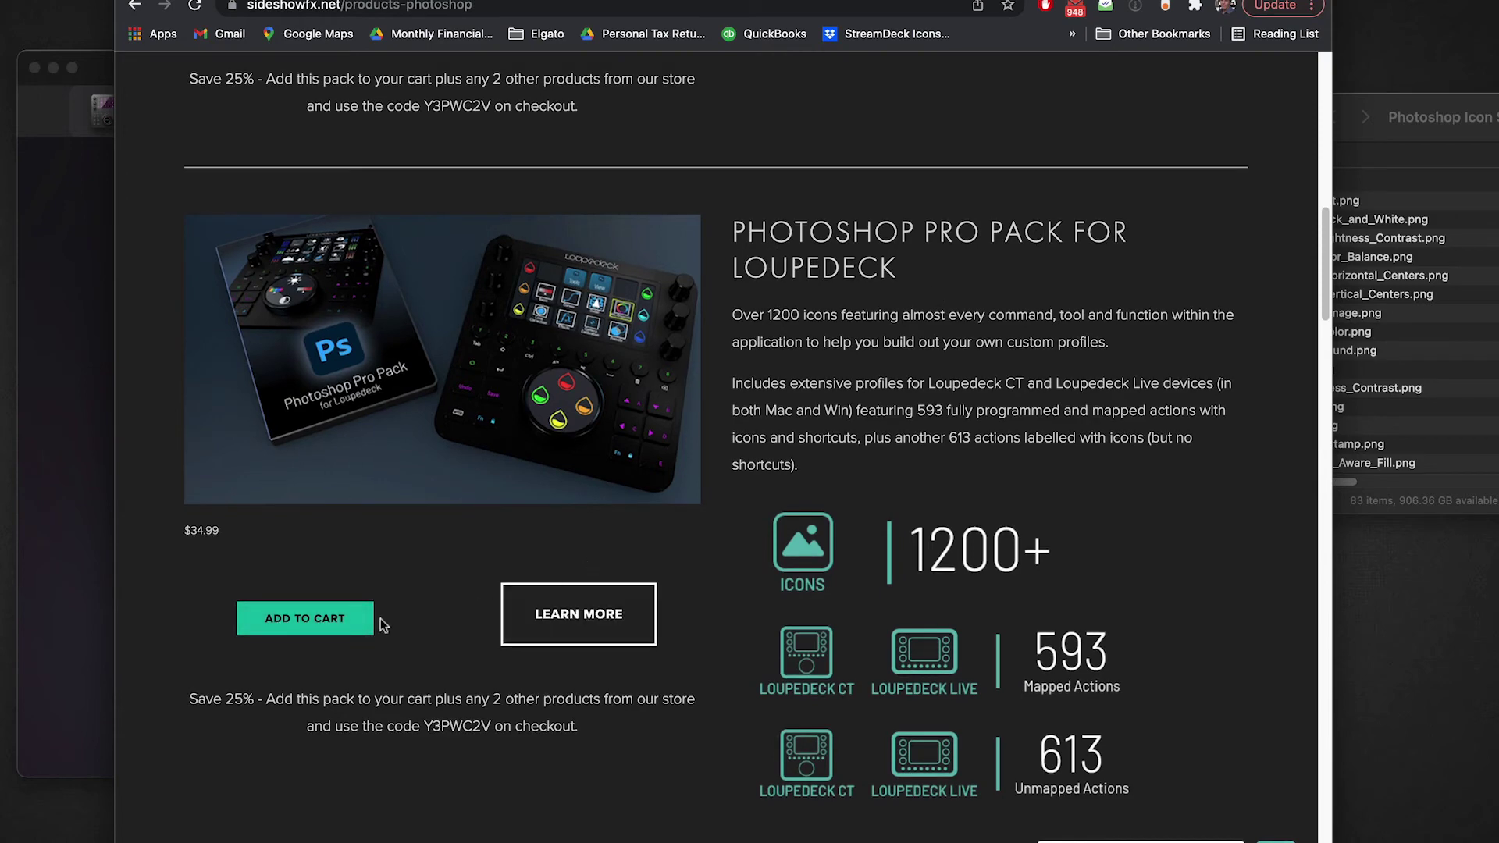
Step: Open the Photoshop Pro Pack for Loupedeck page: $34.99, 1200+ icons, 593 mapped actions
left_click(578, 613)
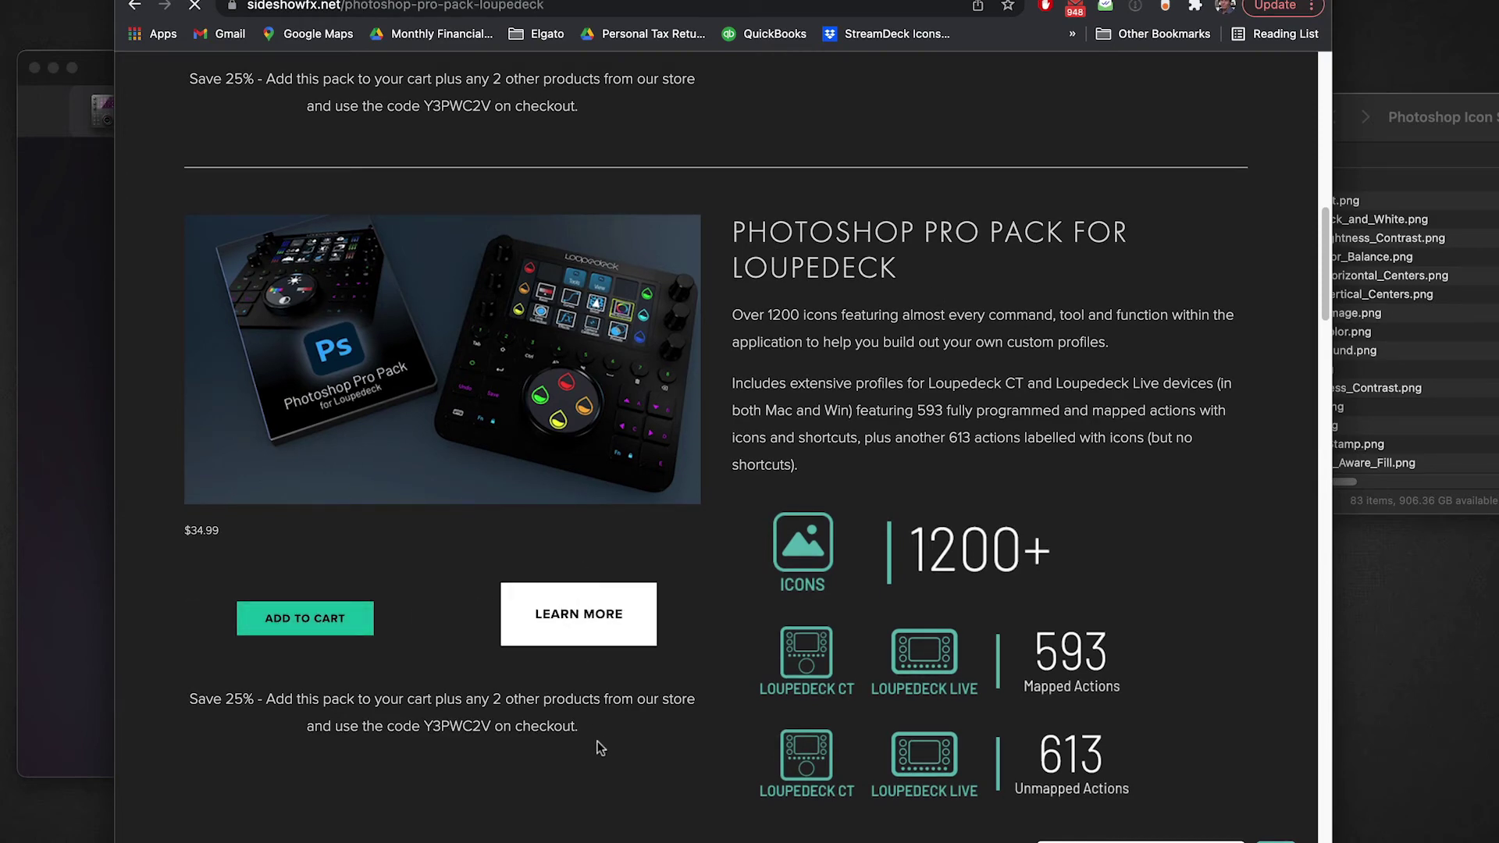
scroll(892, 461, "down", 7)
scroll(890, 476, "up", 2)
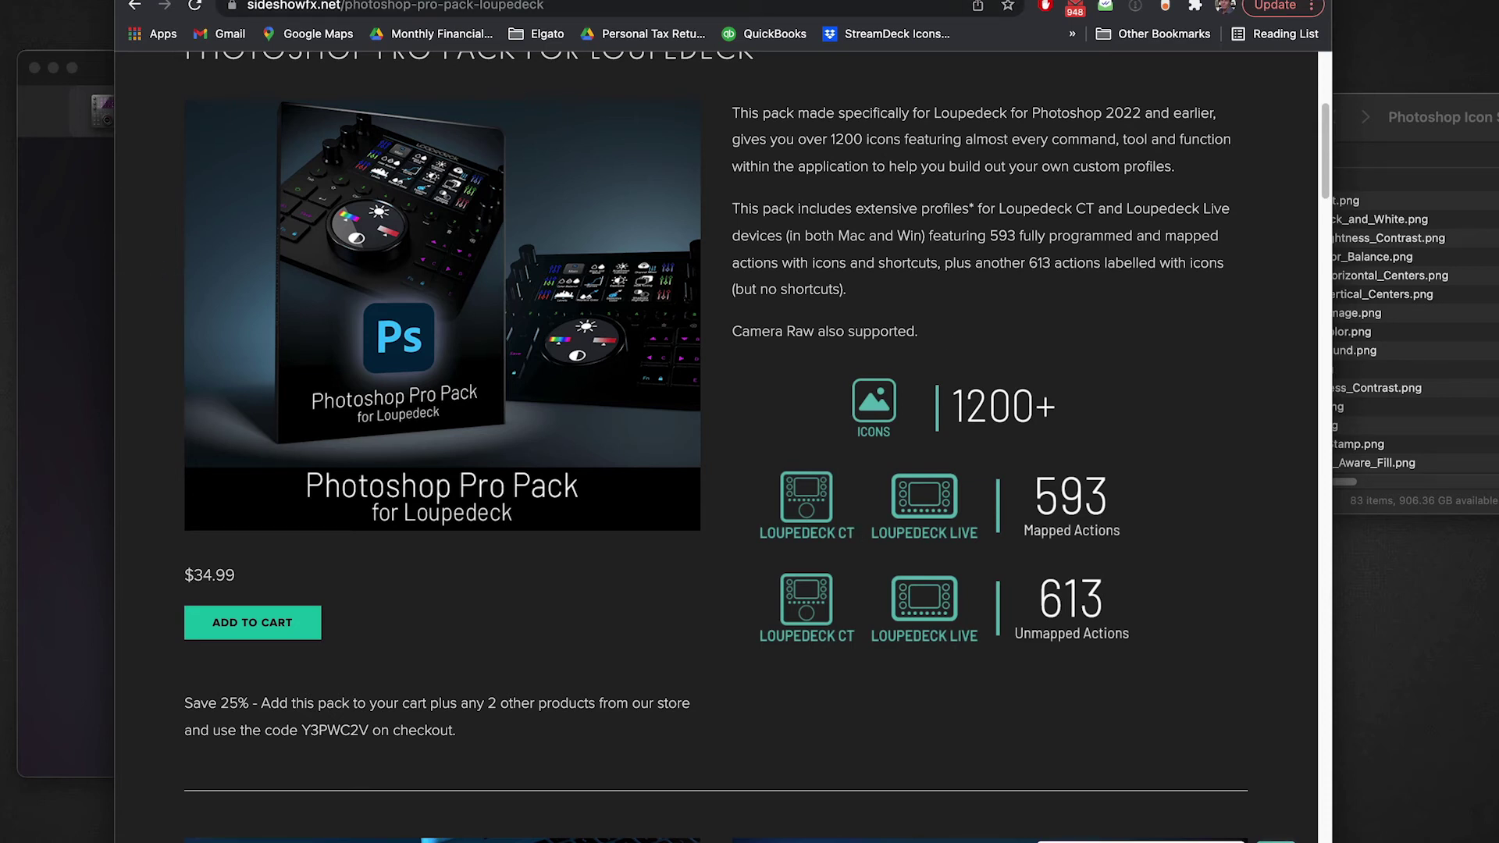
Step: Back in Loupedeck, switch the Photoshop profile to Photoshop SideshowFX Mac
key("super+m")
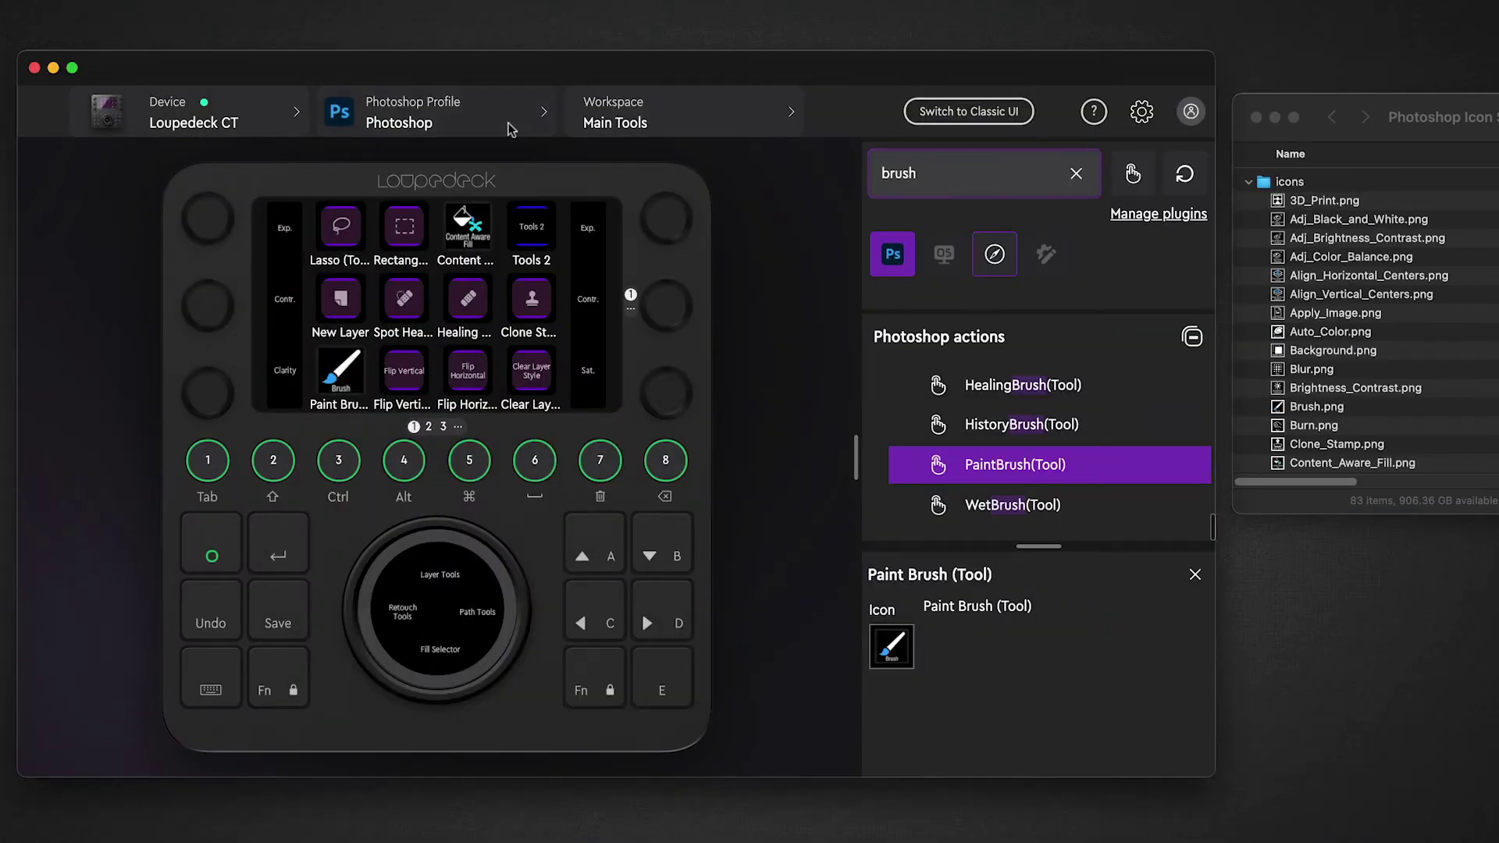
left_click(511, 131)
scroll(469, 544, "down", 5)
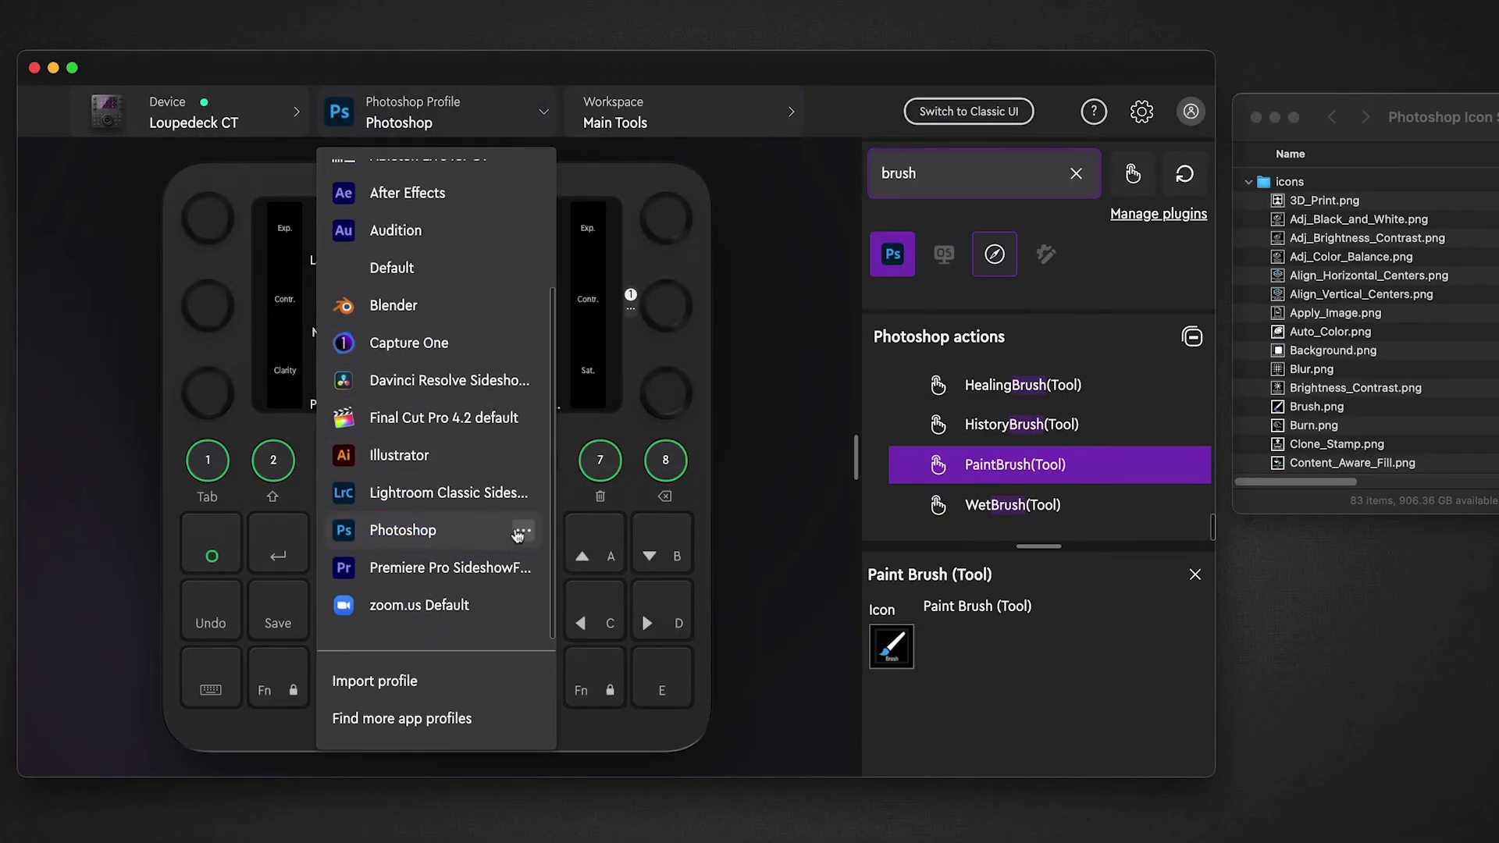
left_click(519, 537)
left_click(631, 322)
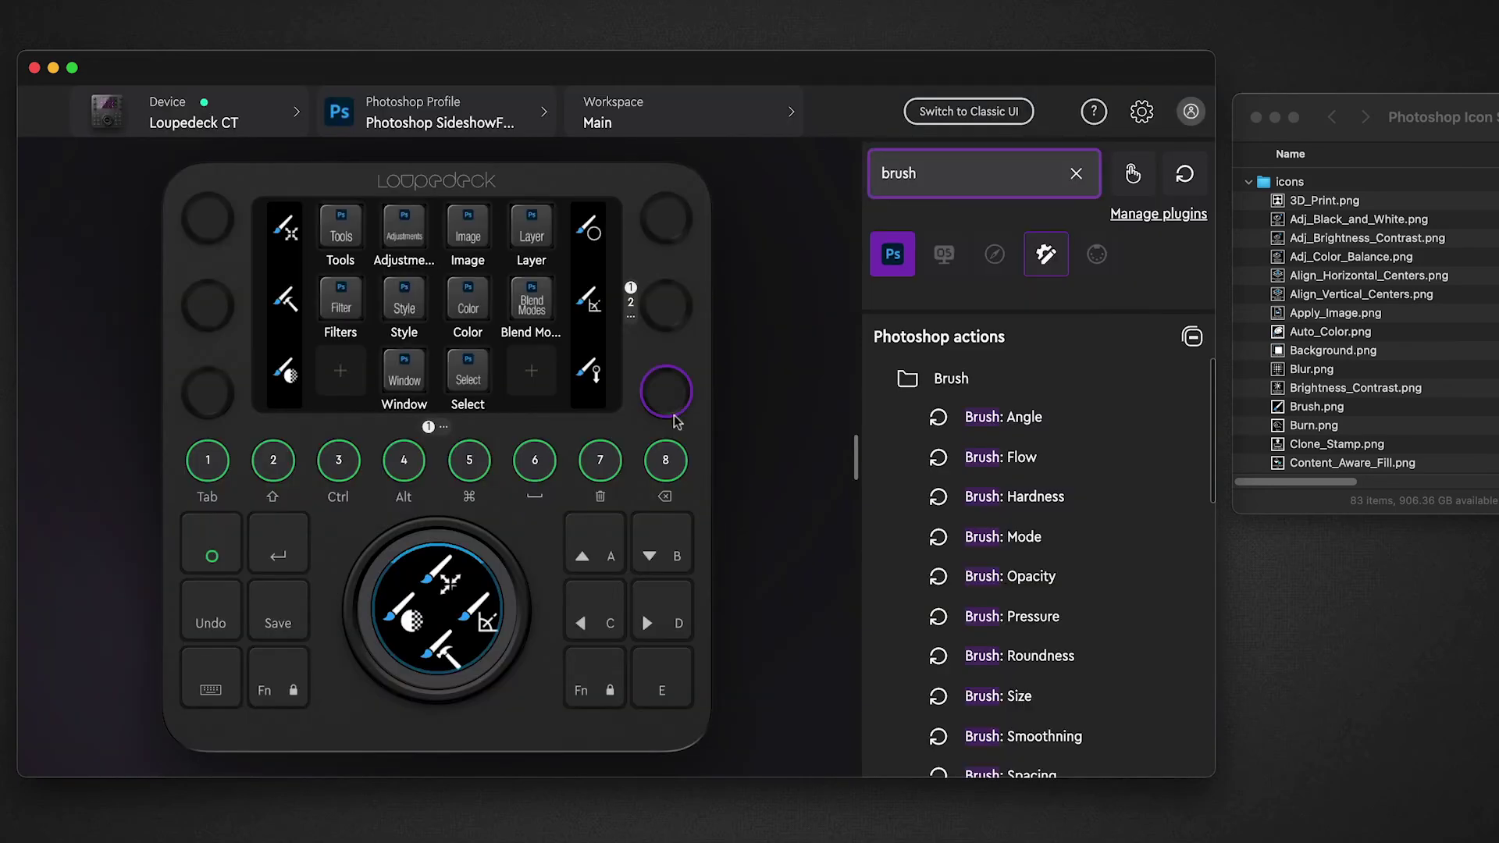
Step: Inspect the iconed Brush: Flow, BrushSpacing, Clone Source Clip to Brush and Brushes actions
left_click(970, 459)
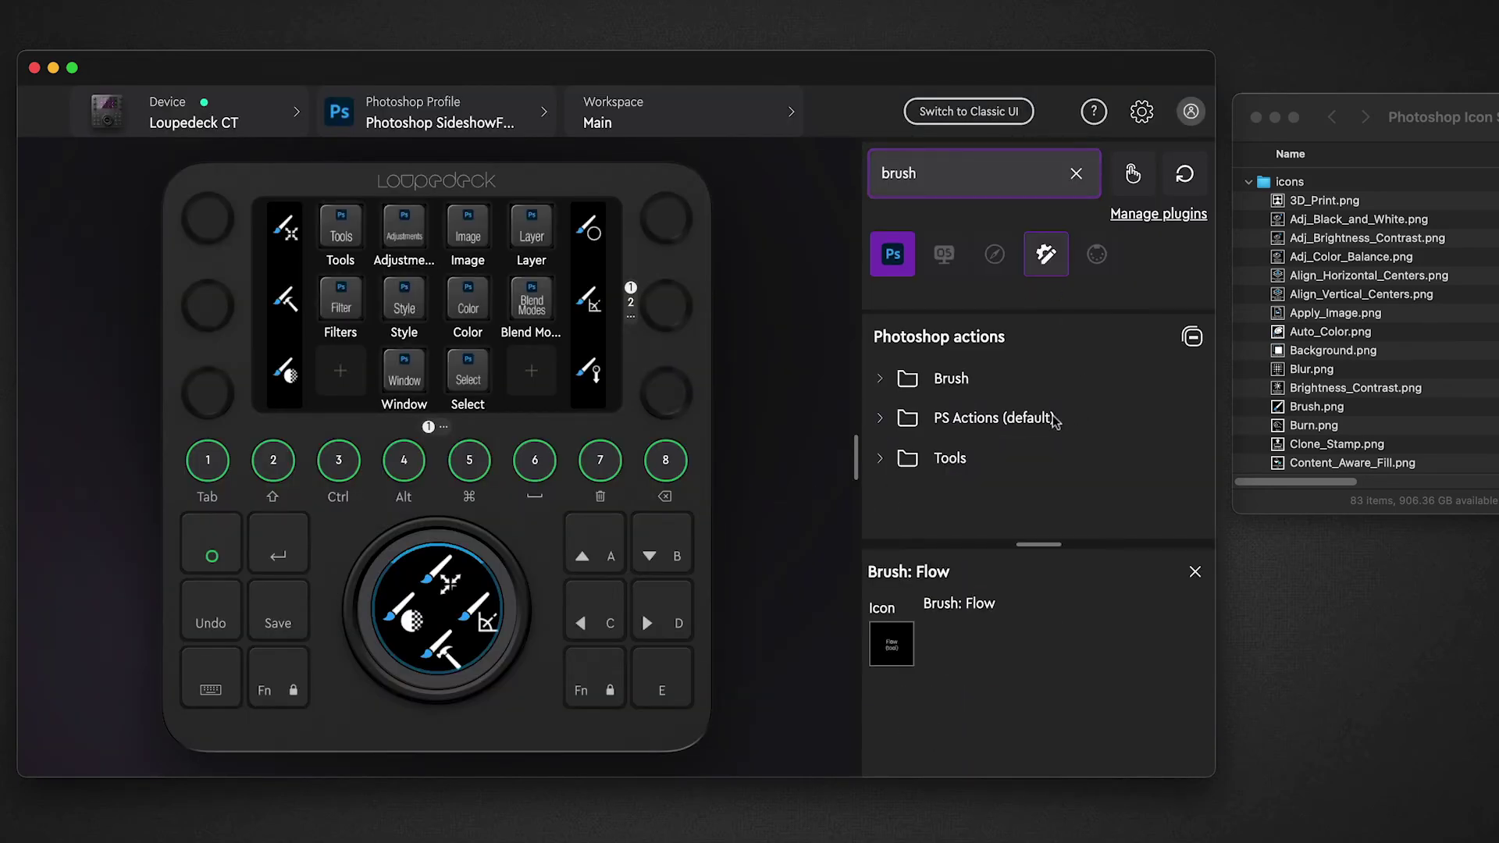
scroll(1014, 437, "down", 5)
scroll(952, 476, "down", 3)
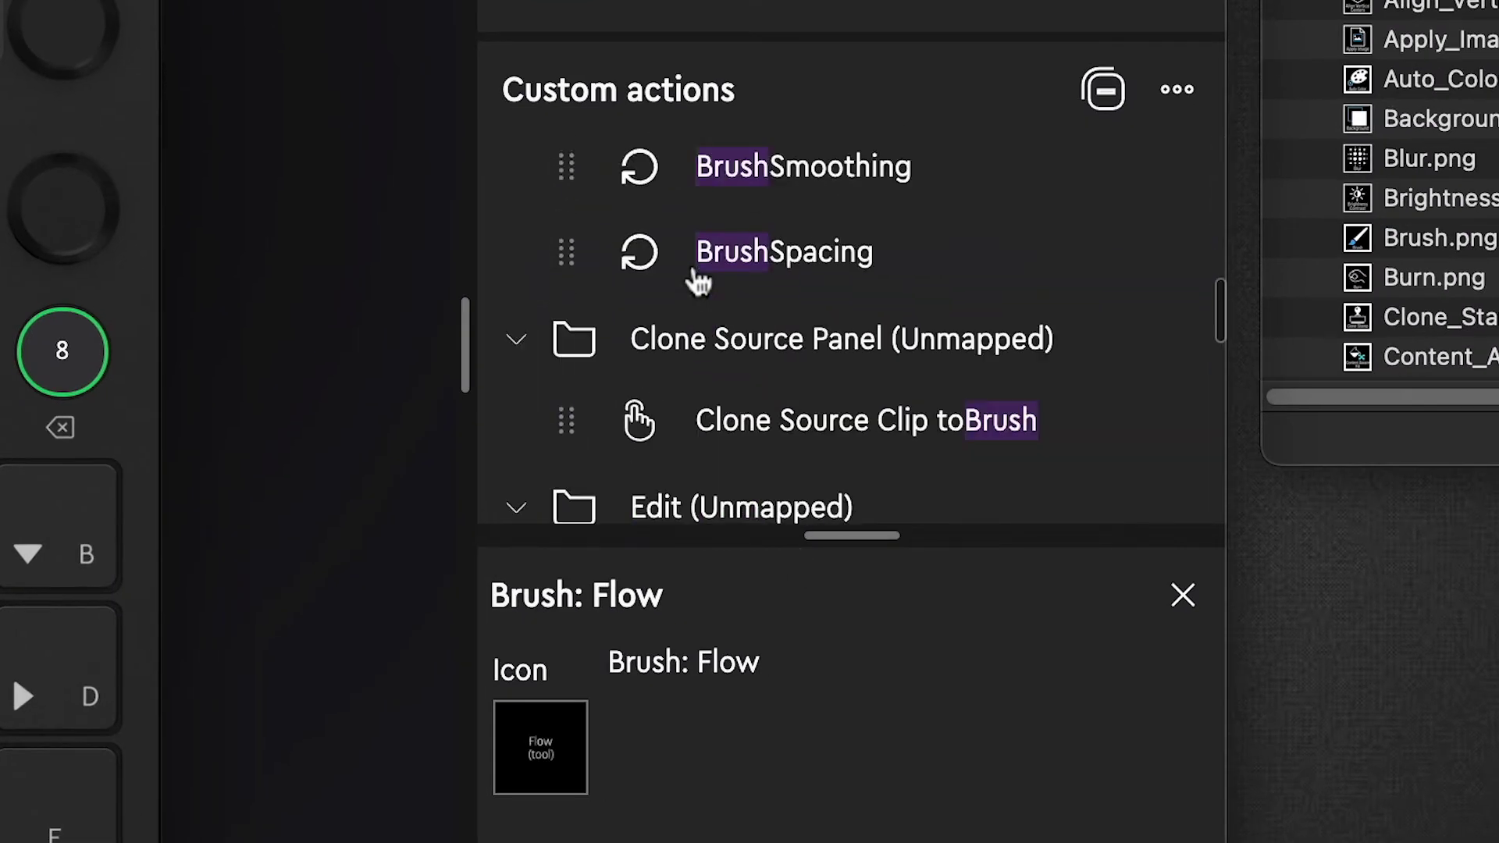
left_click(719, 261)
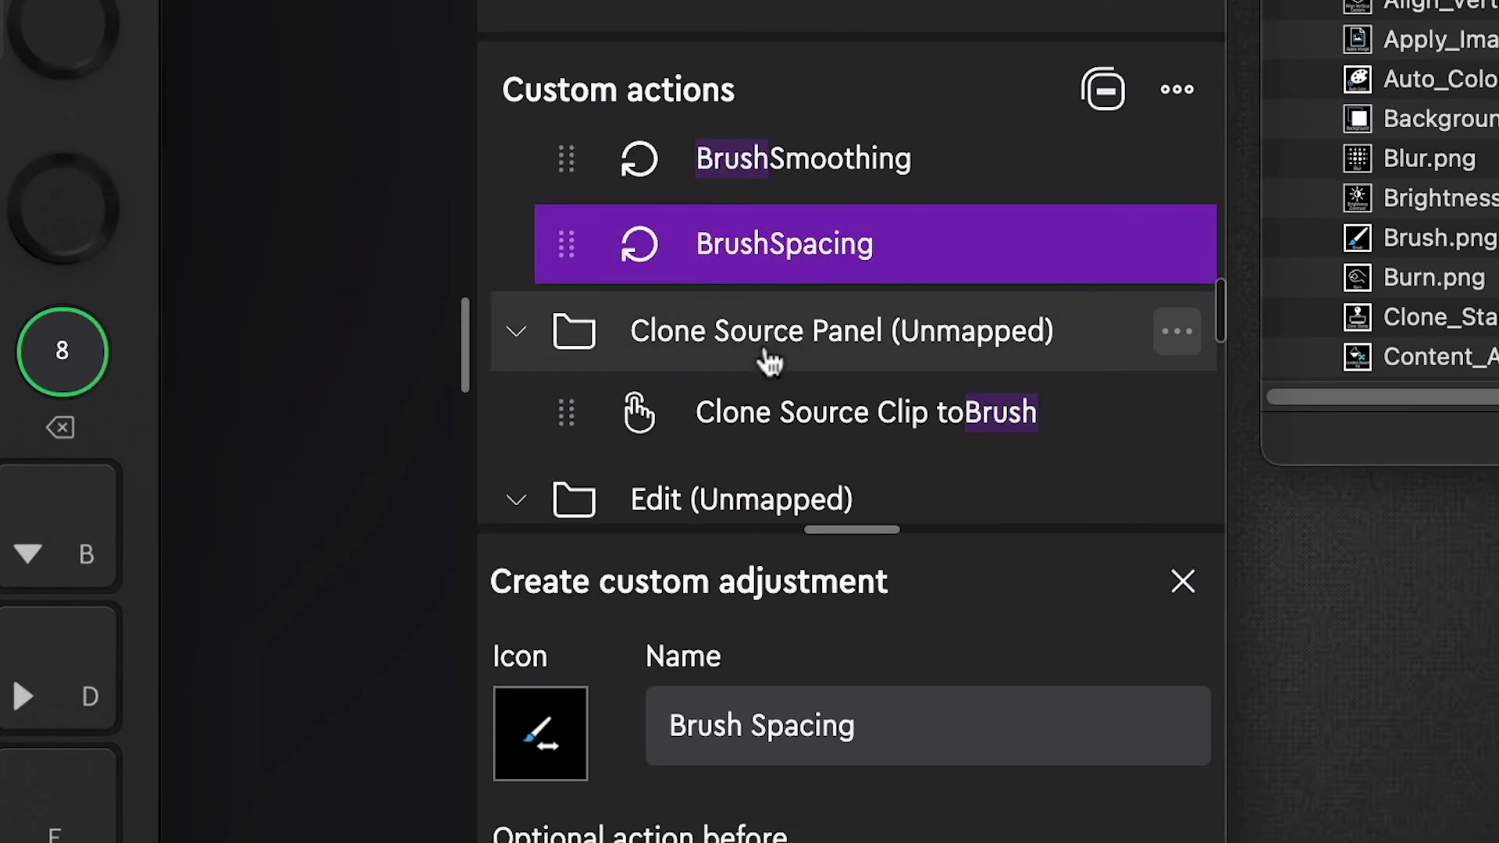
scroll(803, 426, "down", 1)
left_click(790, 375)
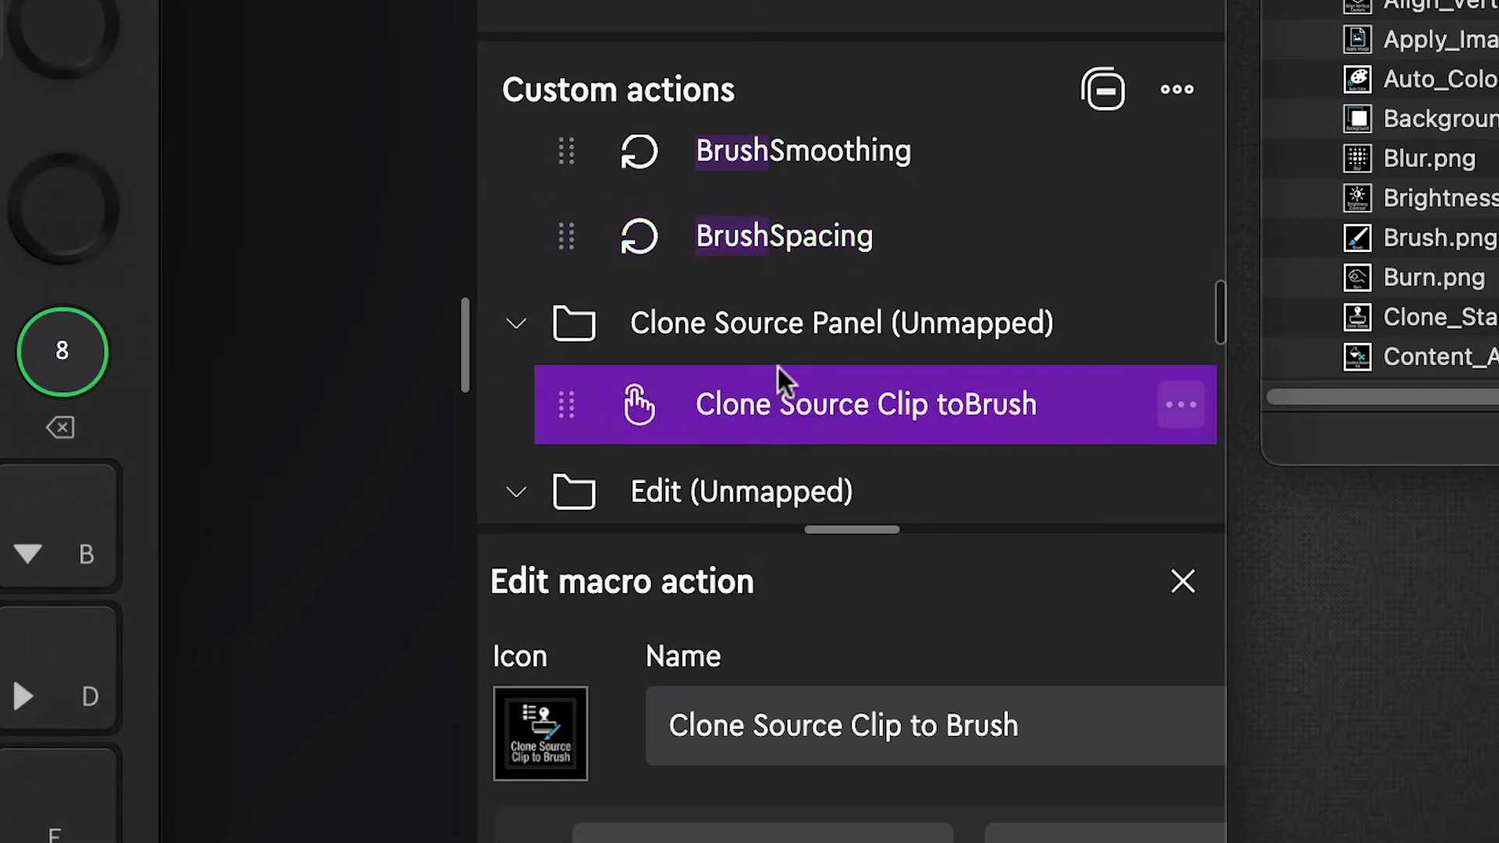
scroll(779, 371, "down", 5)
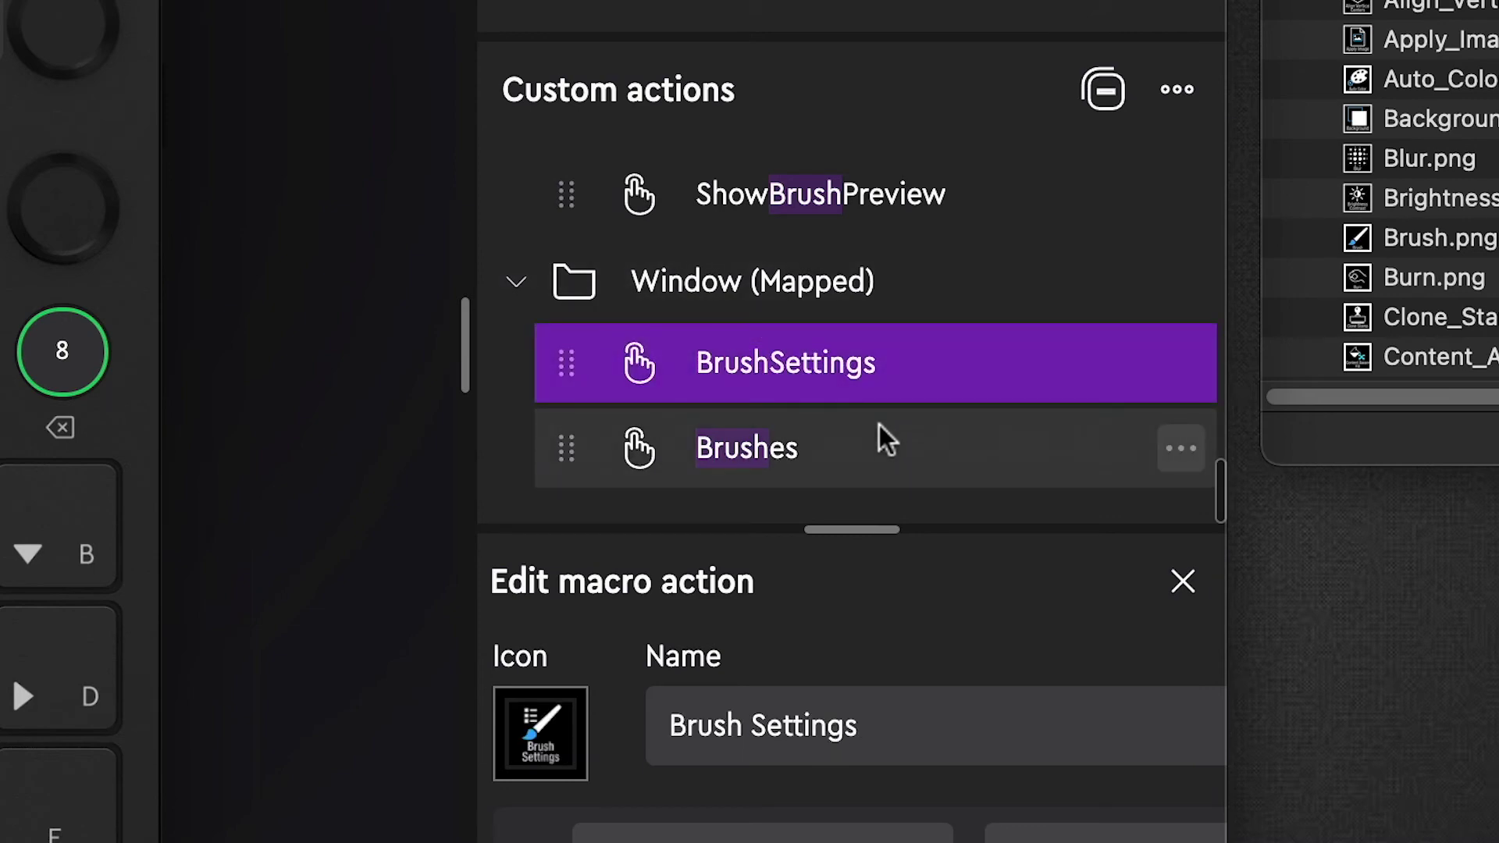
left_click(1060, 456)
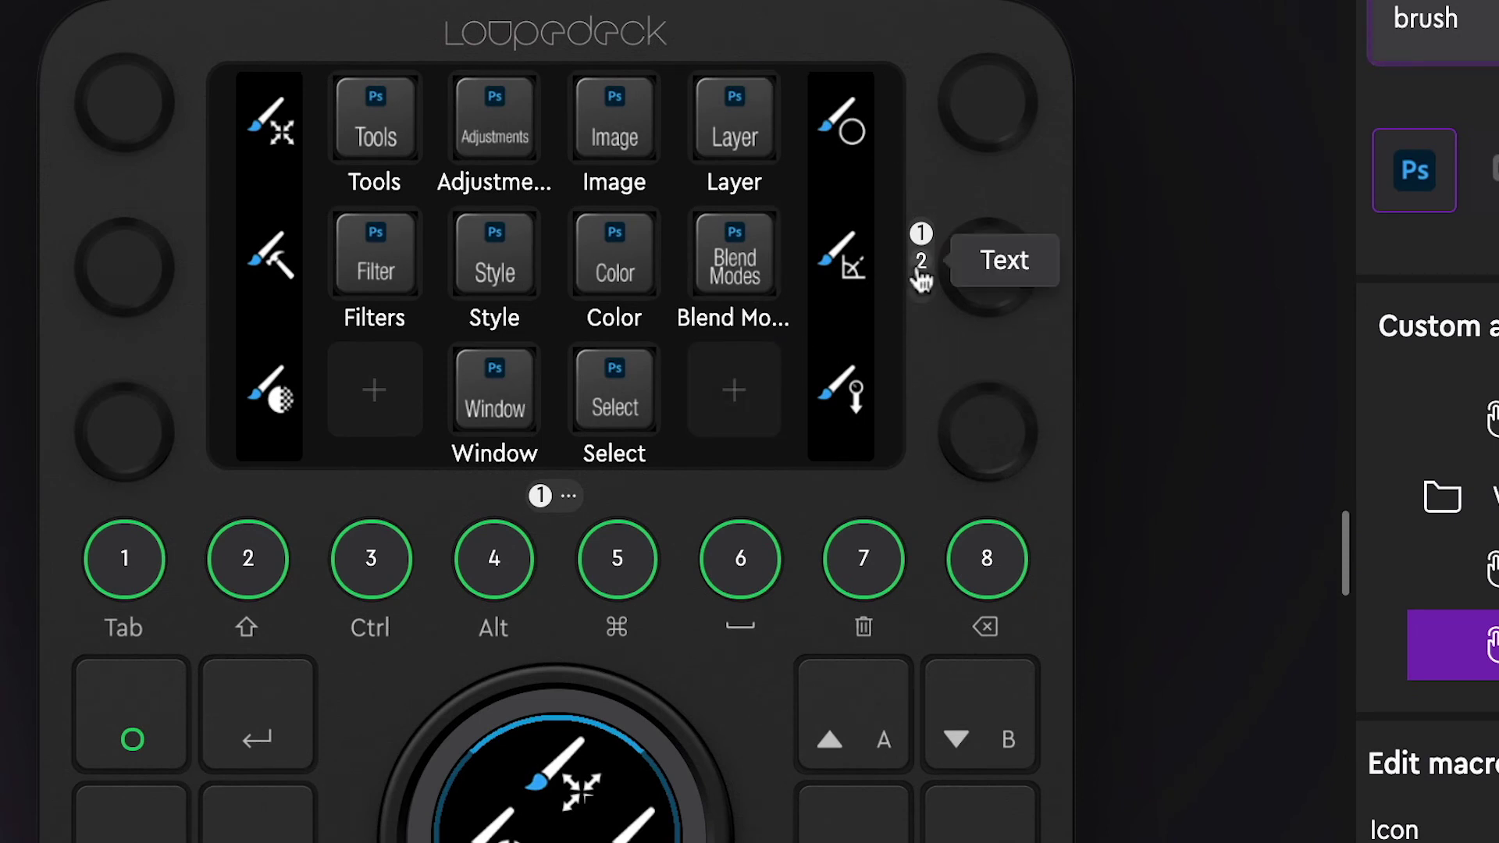
Step: Switch to the Adjustments workspace and page the dials through pages 2 to 5
left_click(1046, 4)
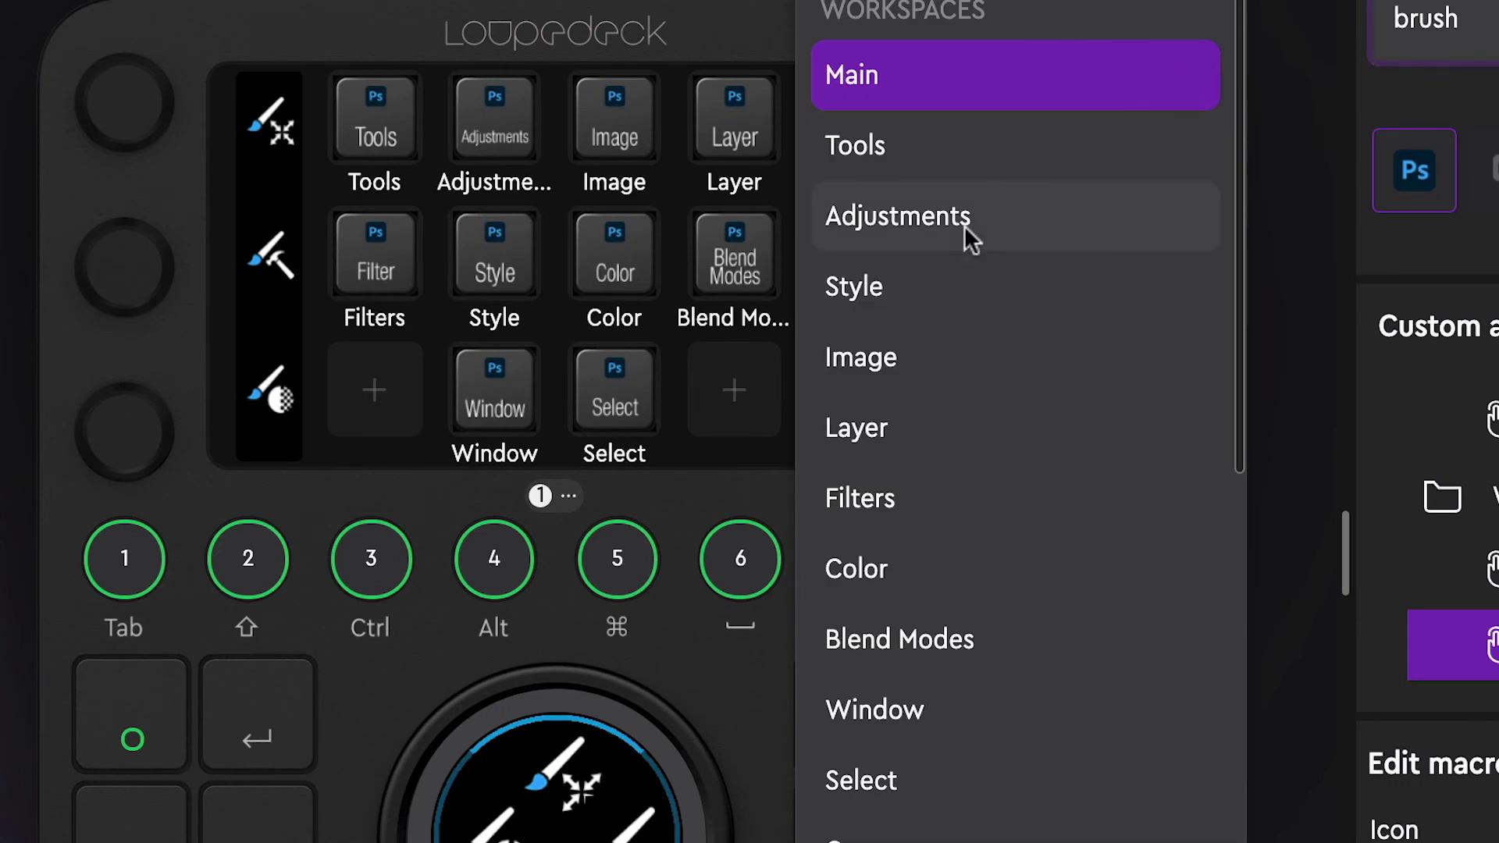
left_click(977, 514)
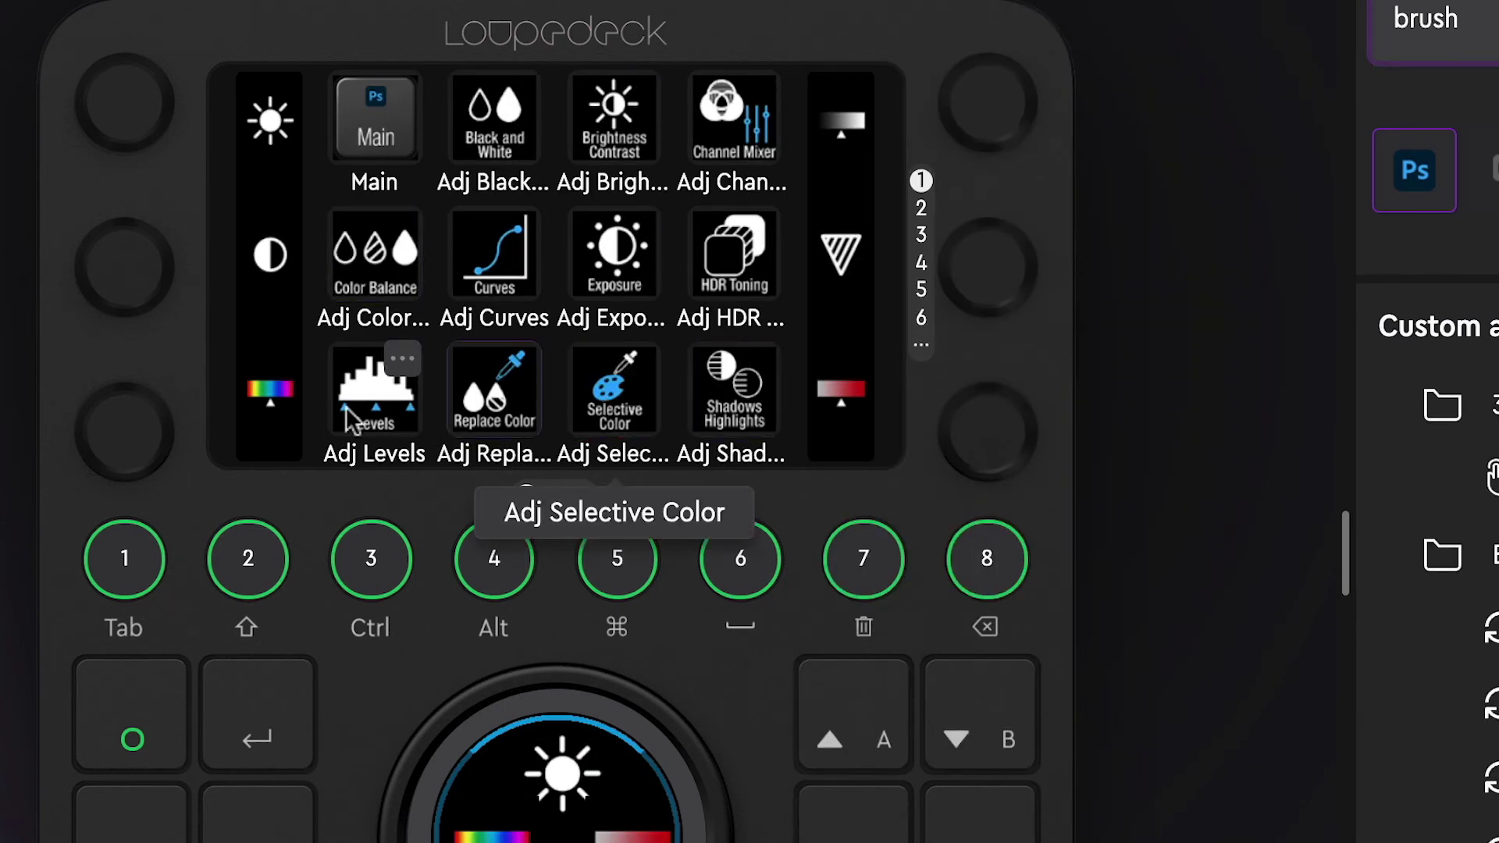
left_click(921, 208)
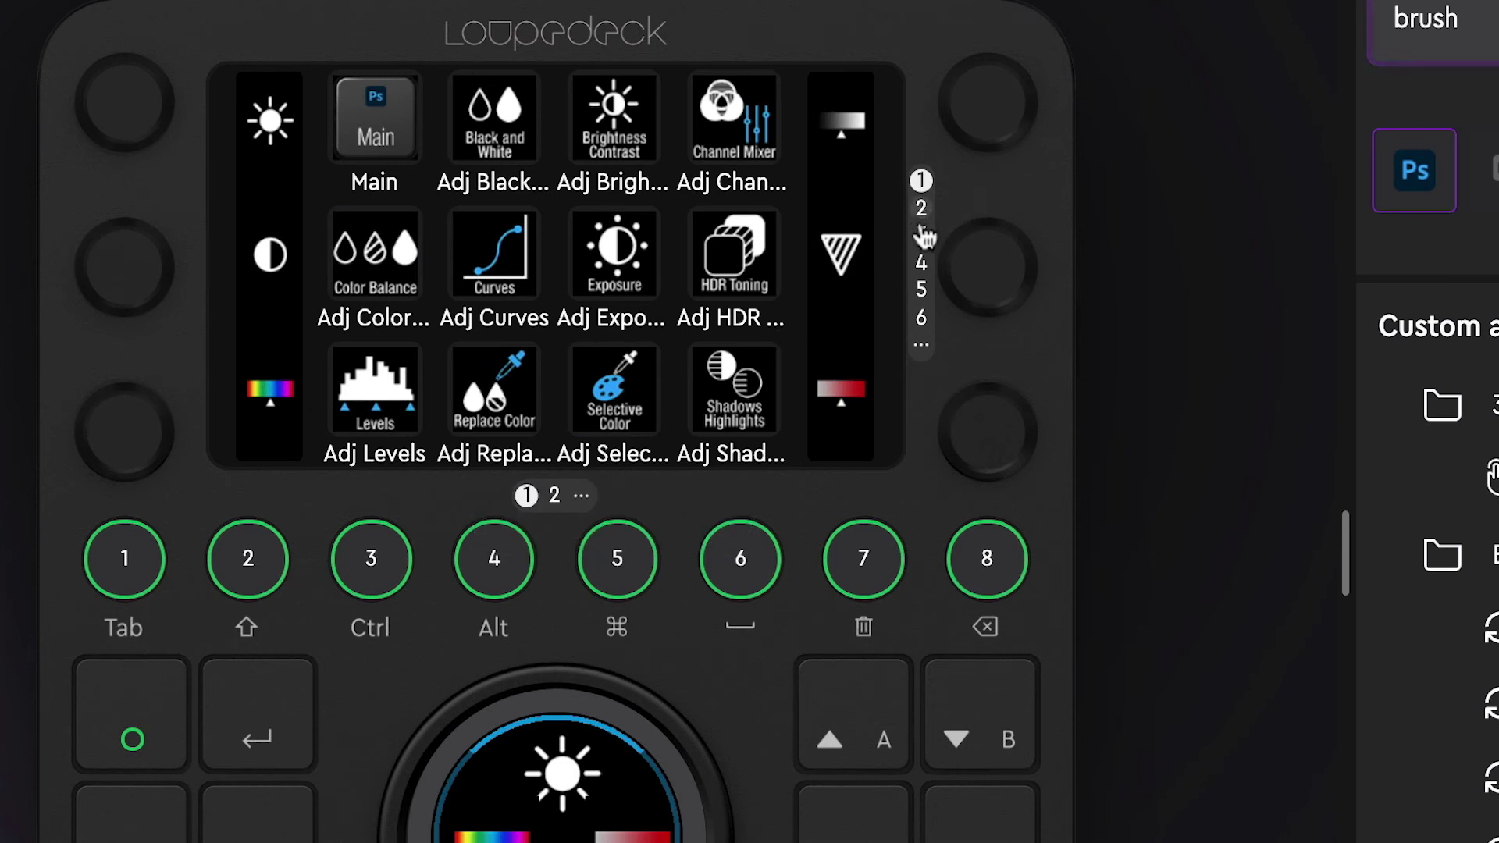
left_click(920, 234)
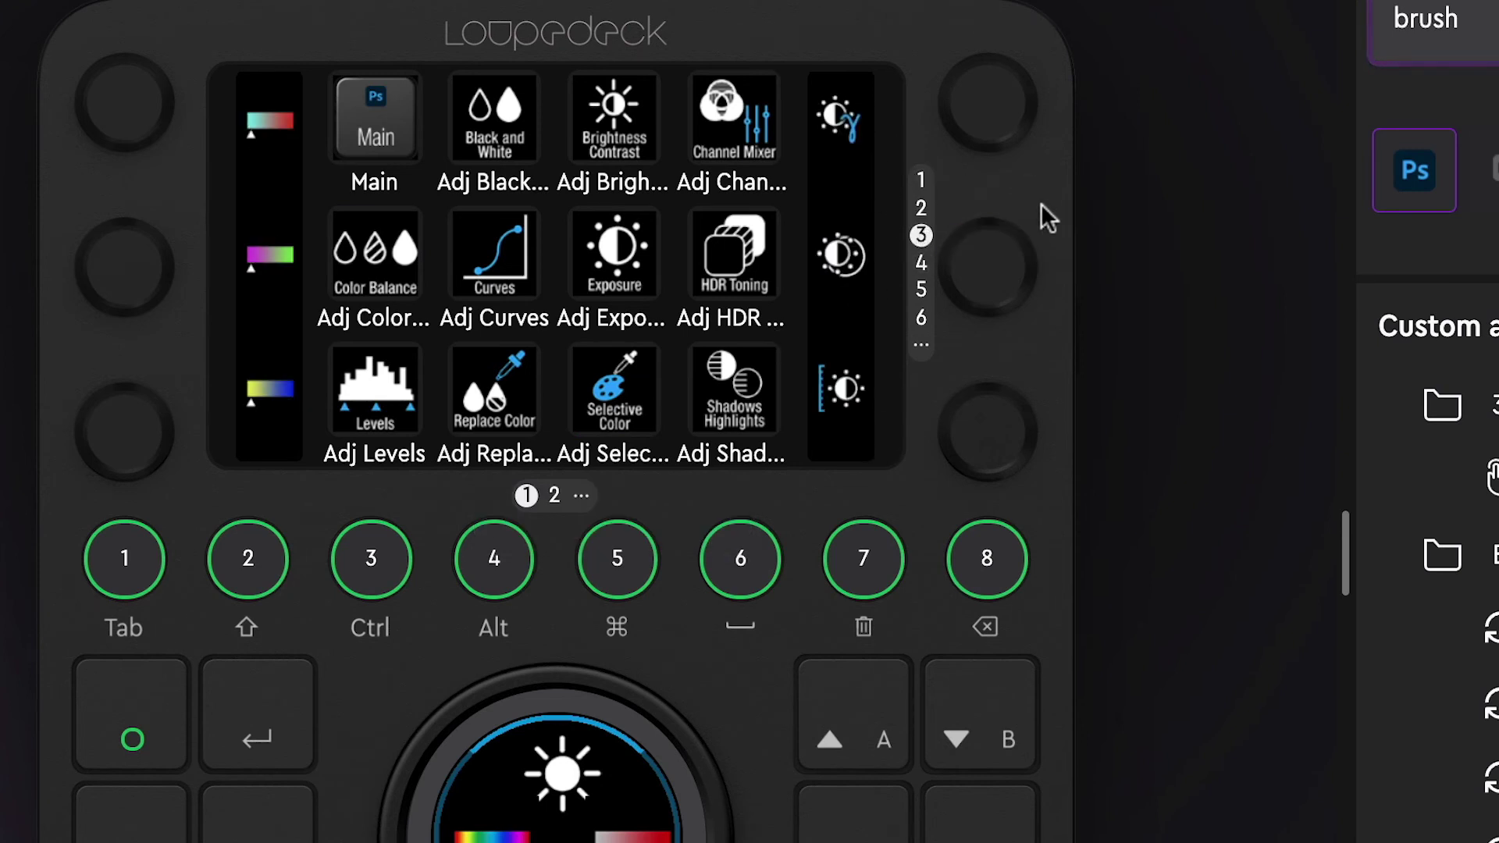
left_click(920, 262)
left_click(921, 289)
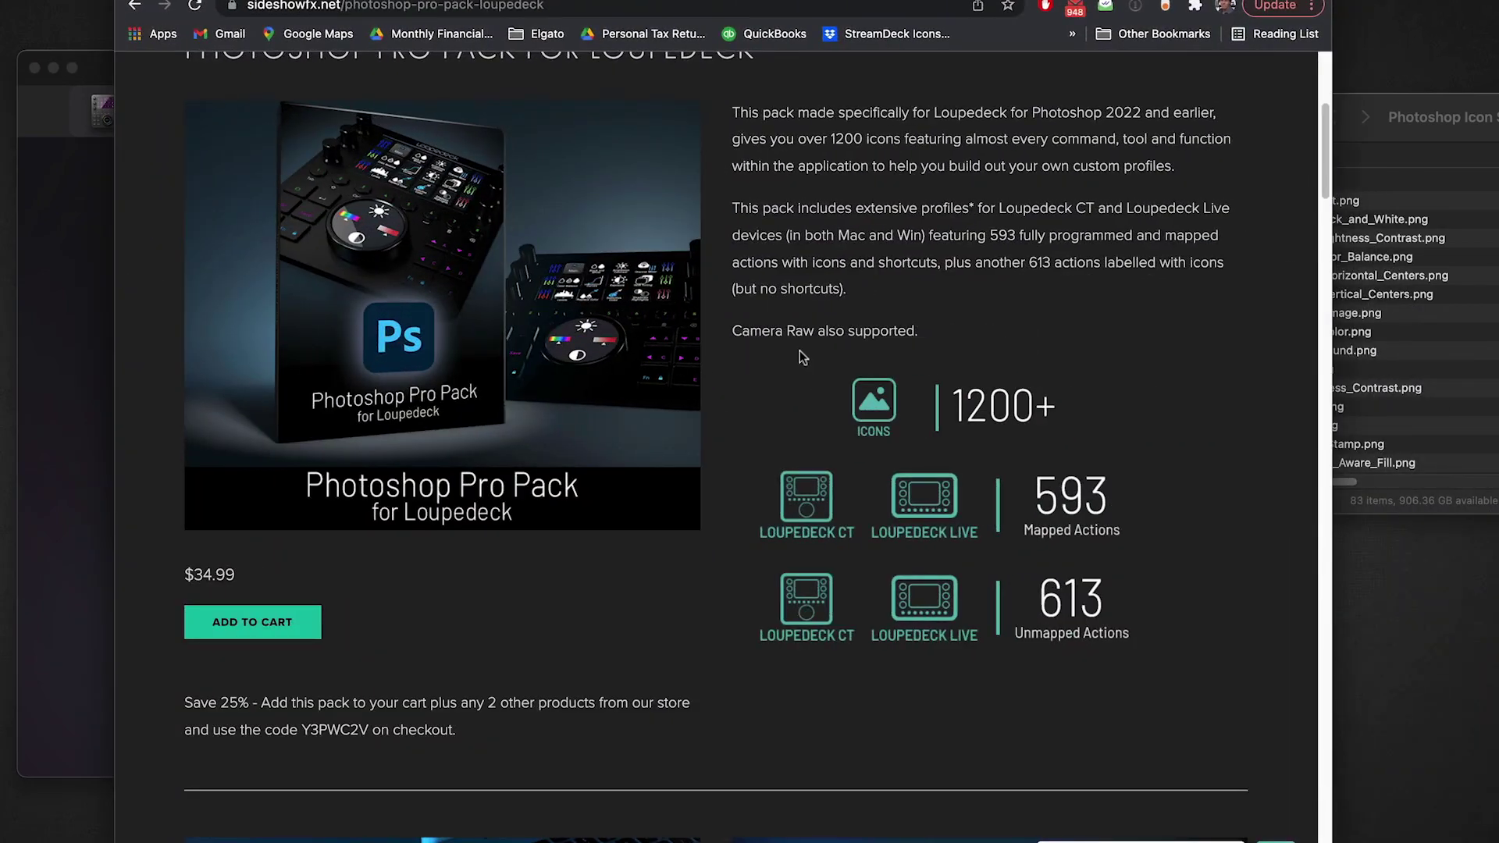
Step: Open the SideshowFX store's Loupedeck products page via Browse by Device
scroll(799, 349, "up", 5)
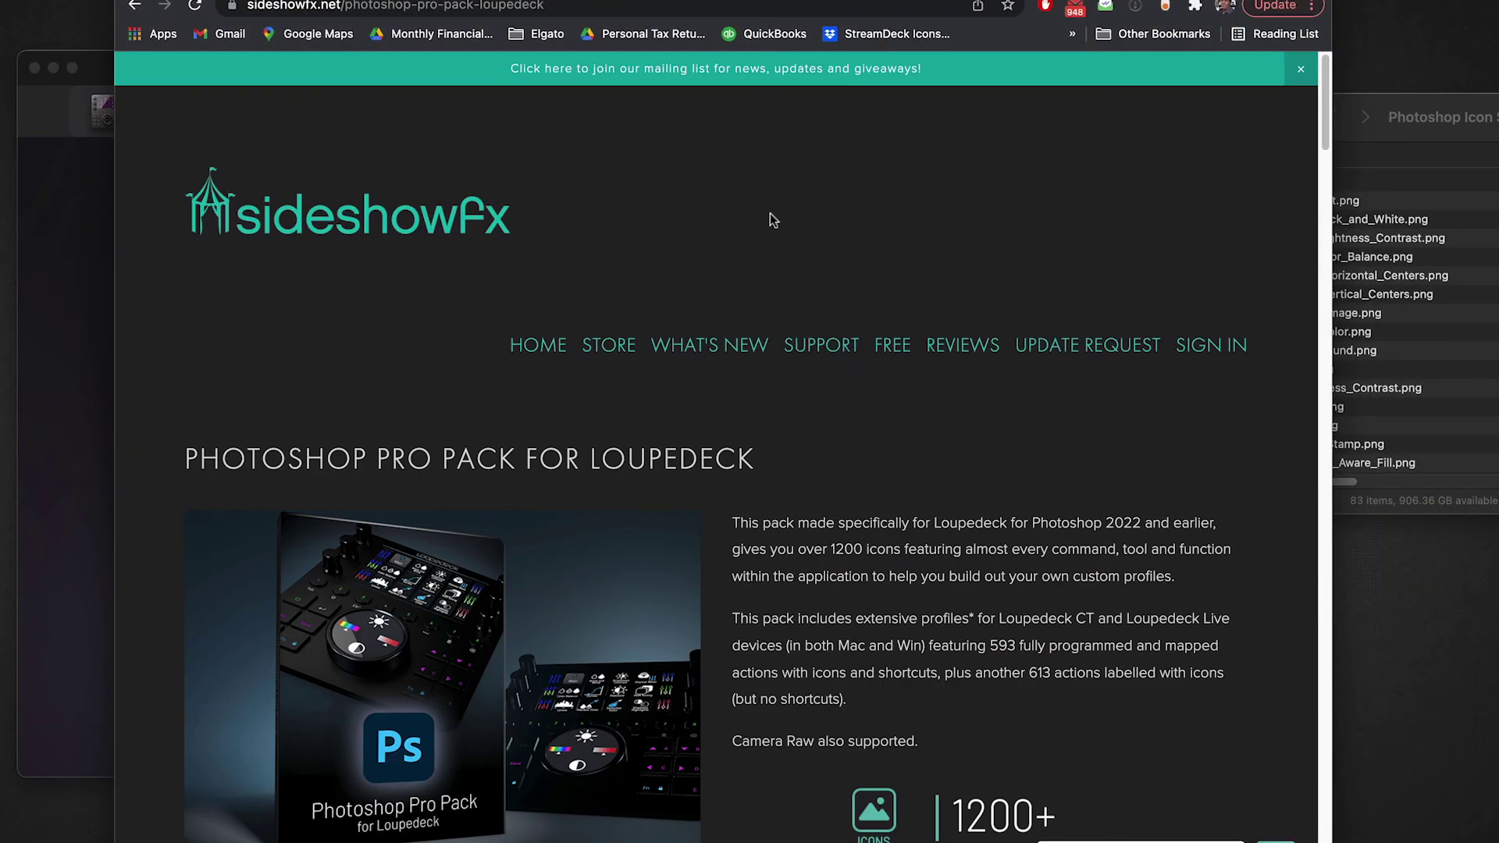
left_click(589, 332)
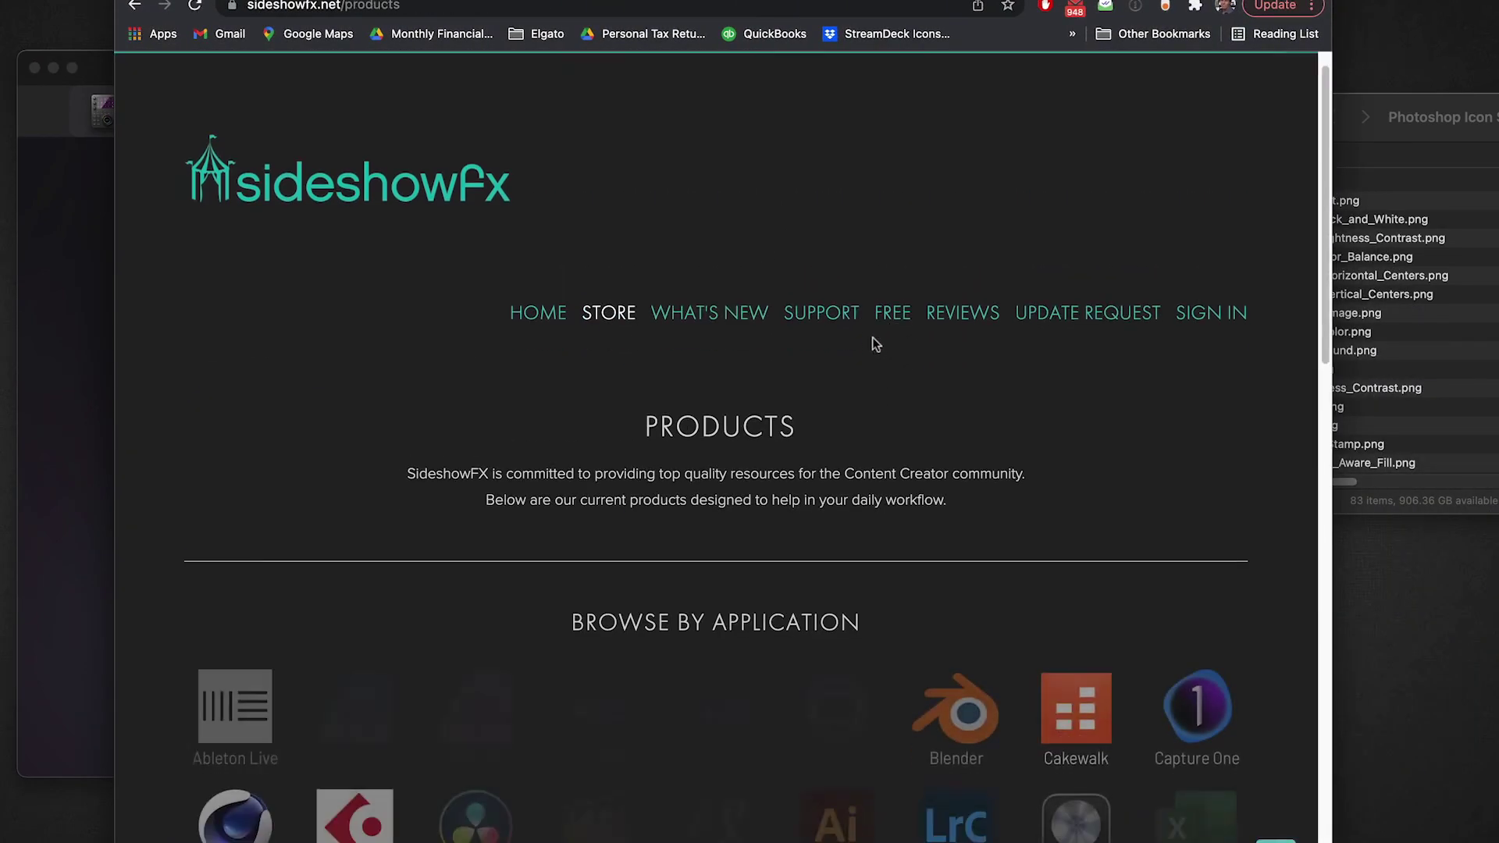
scroll(874, 344, "down", 10)
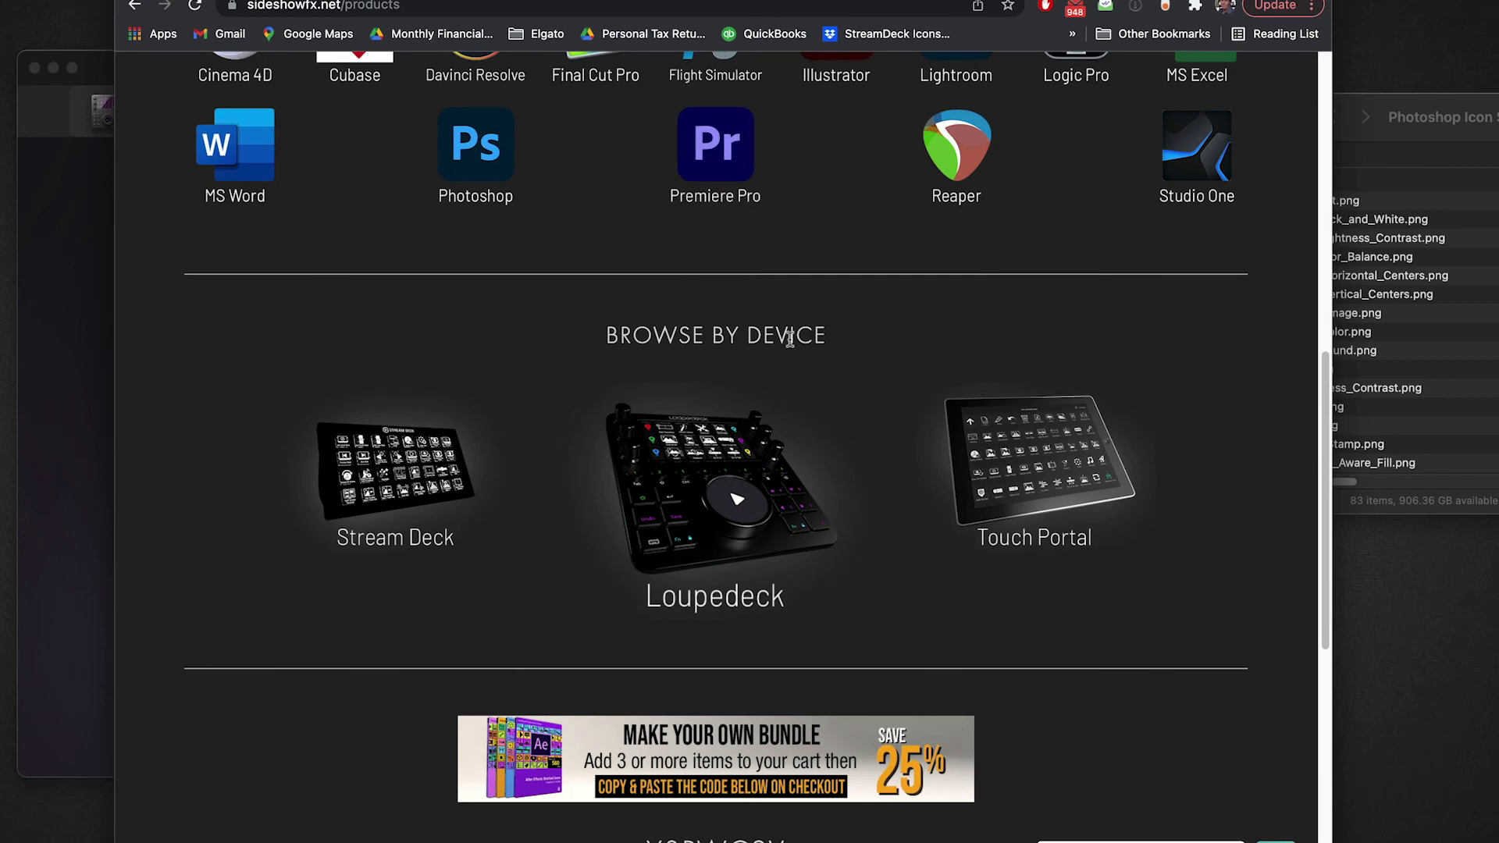
left_click(699, 484)
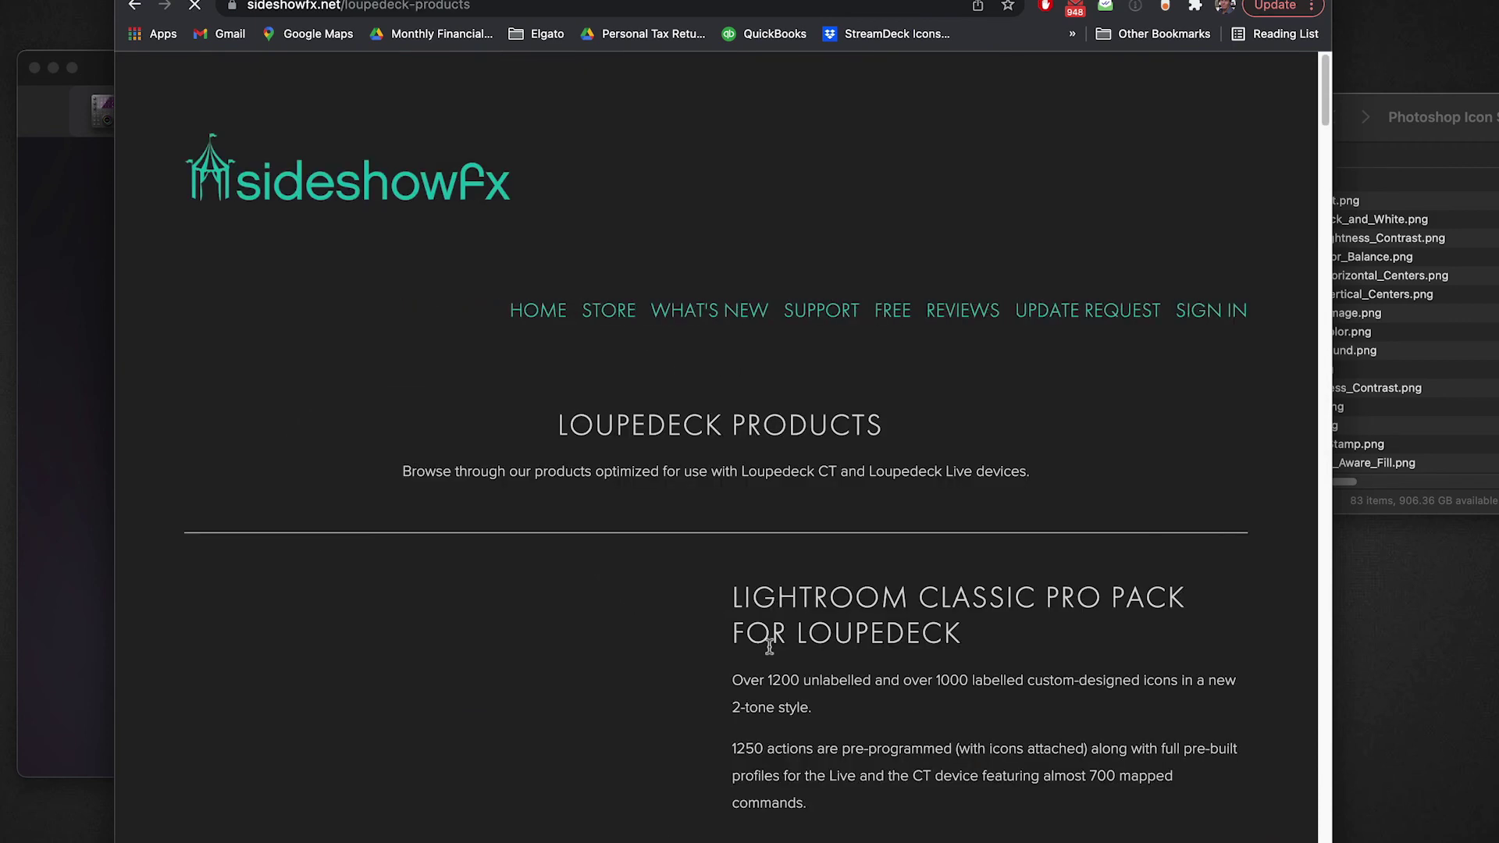
Step: Scroll the Loupedeck packs down to Adobe Audition Shortcut Icons ($19.99)
scroll(822, 545, "down", 15)
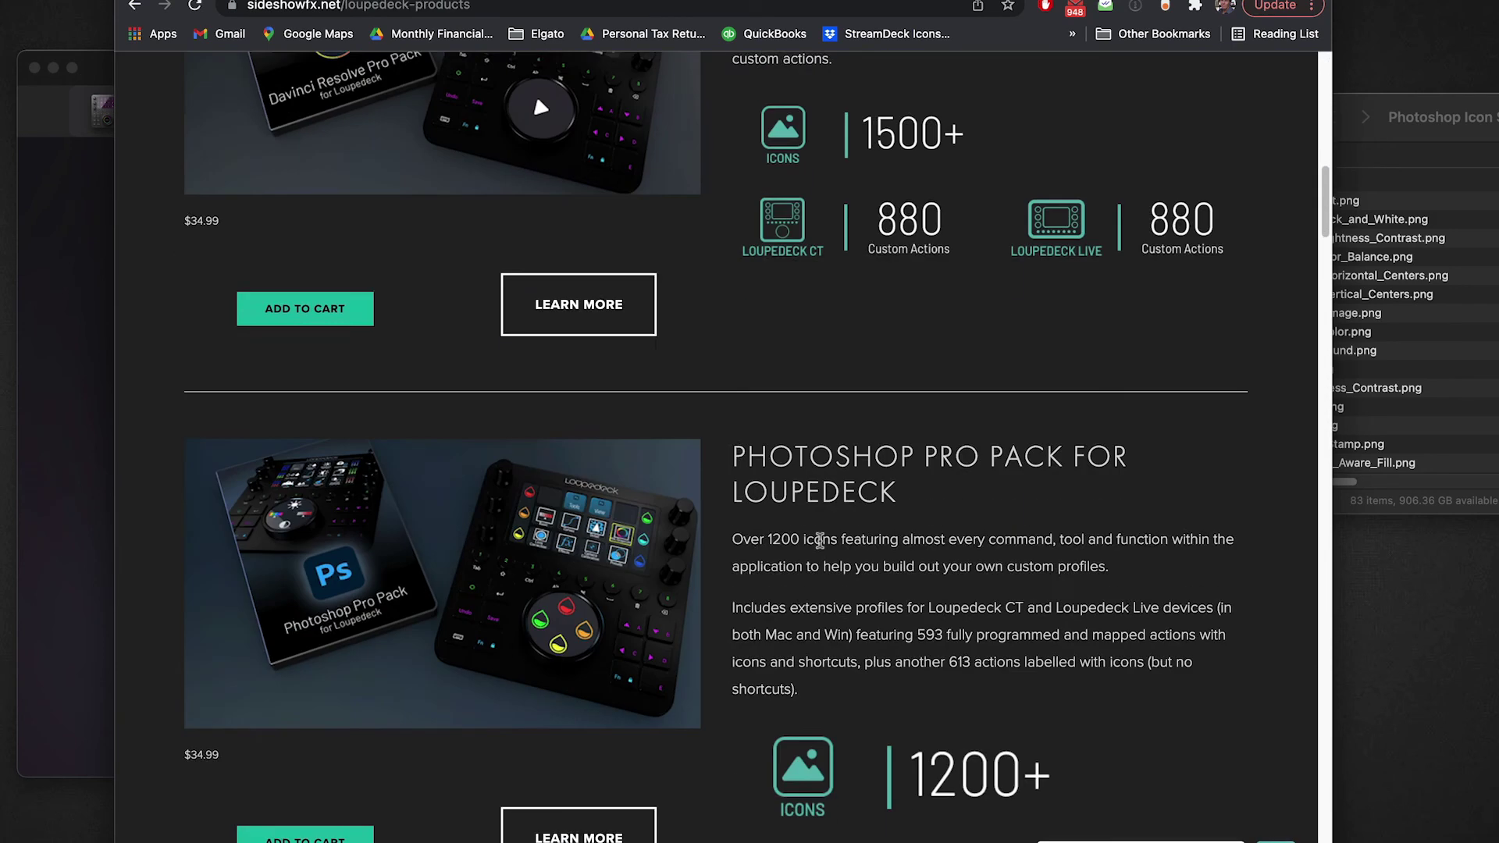
scroll(820, 540, "down", 20)
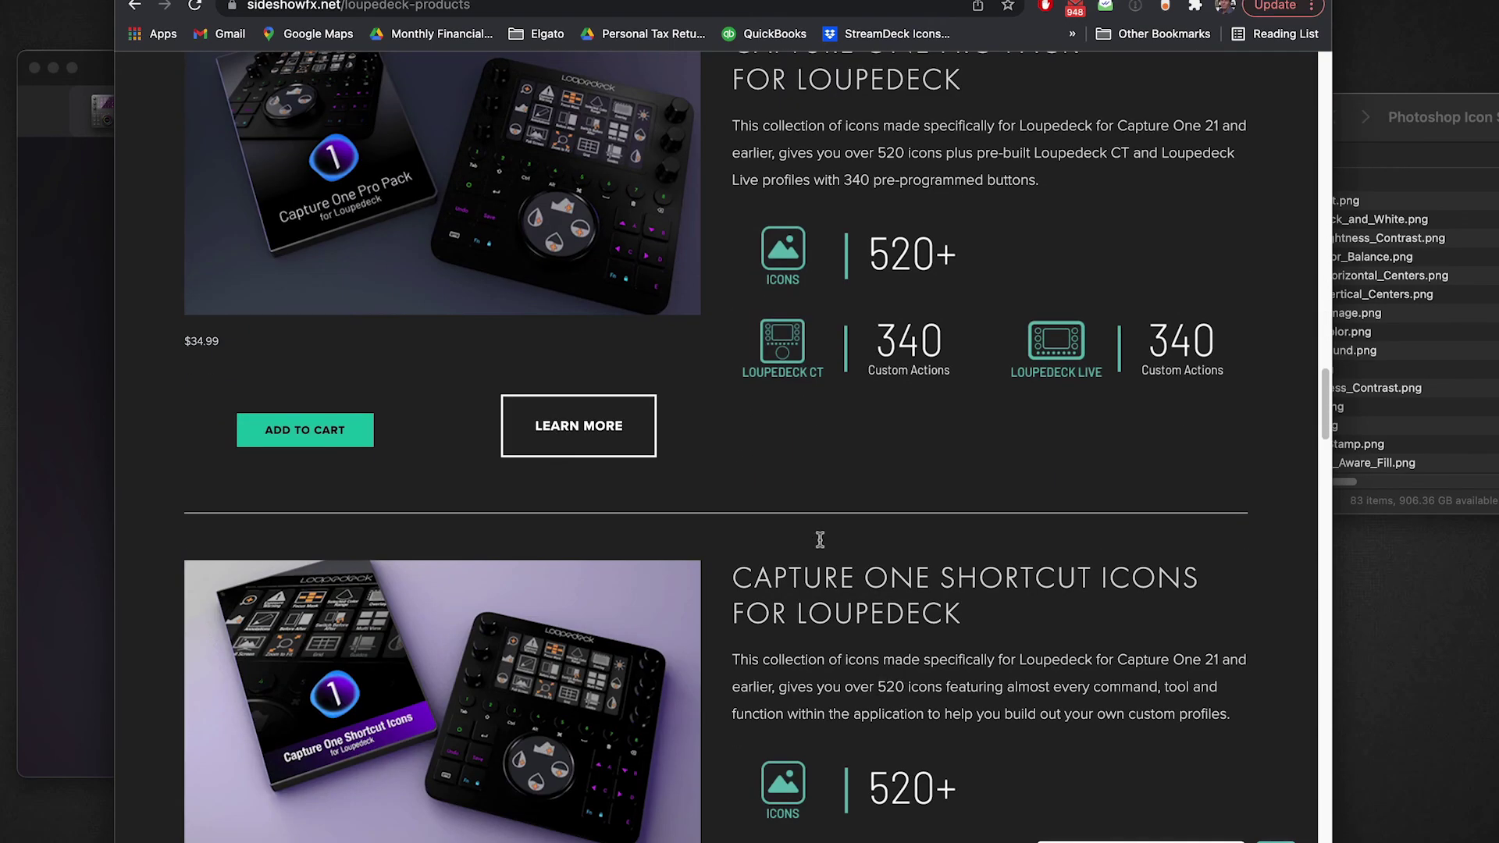
scroll(818, 539, "down", 10)
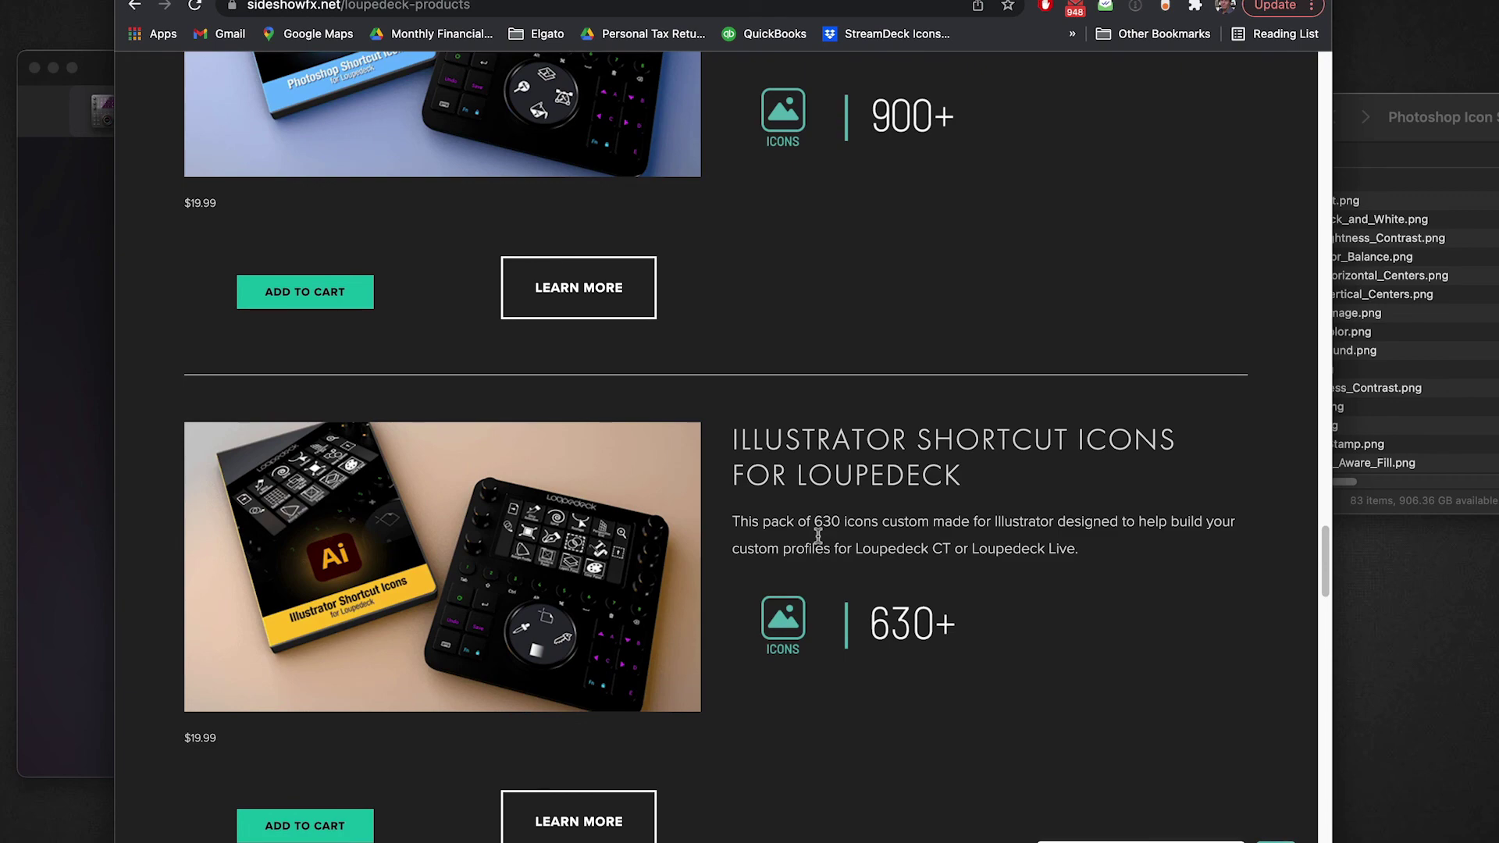
scroll(817, 537, "down", 20)
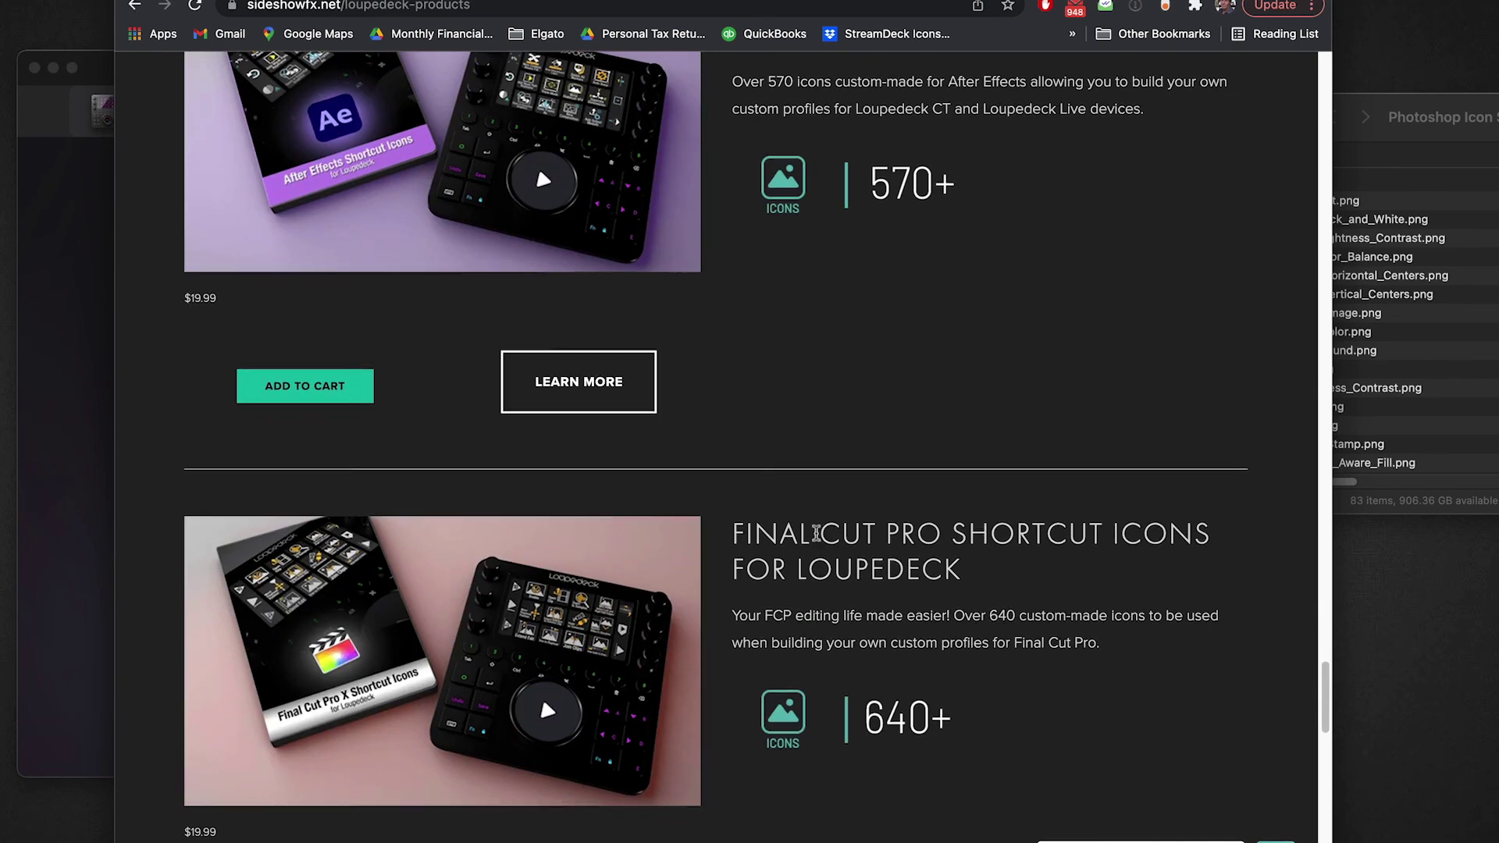
scroll(817, 536, "down", 5)
scroll(816, 535, "down", 2)
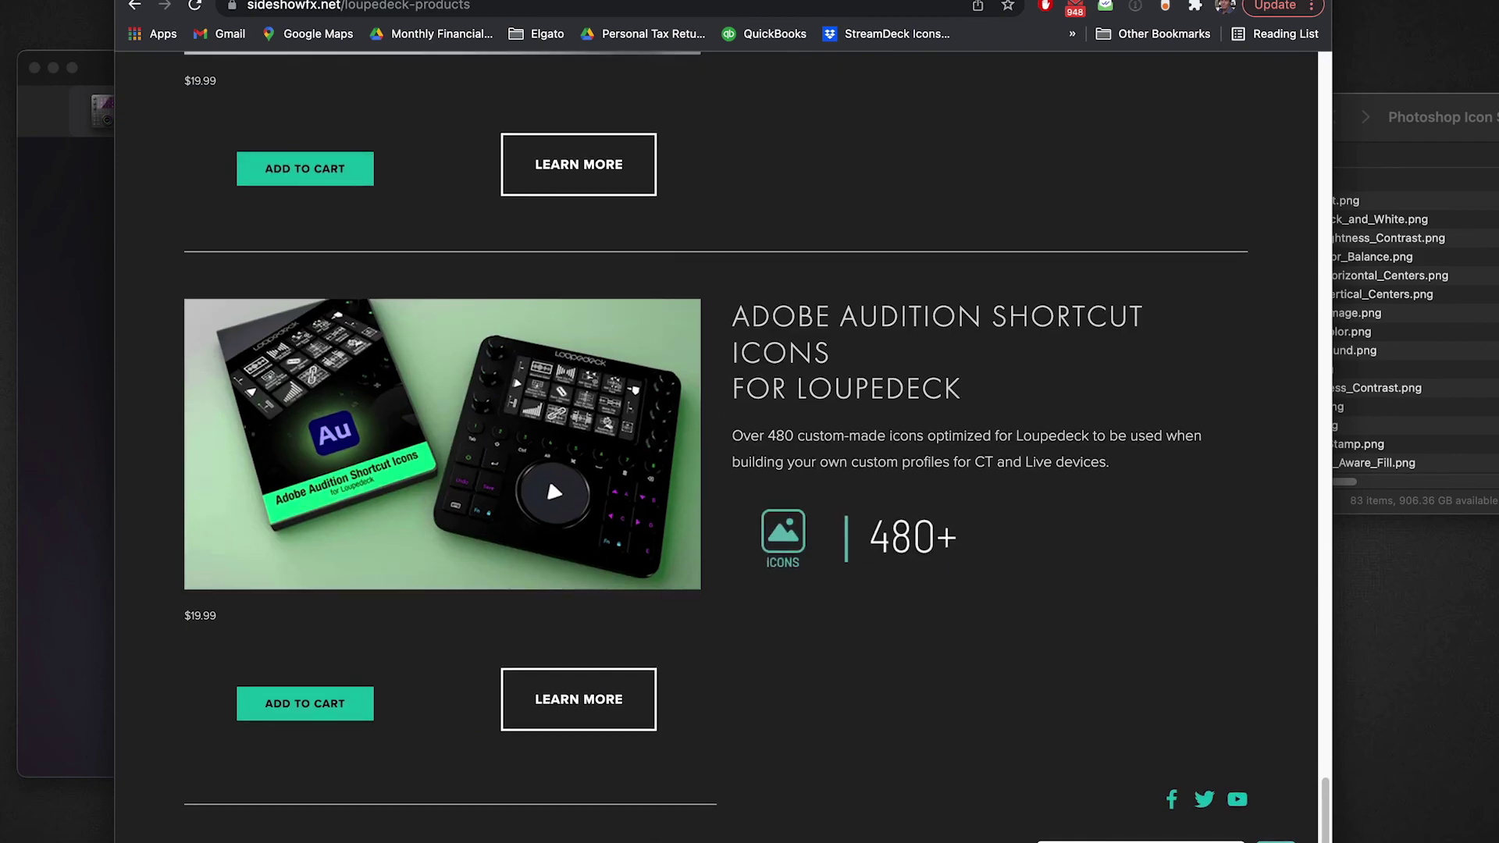